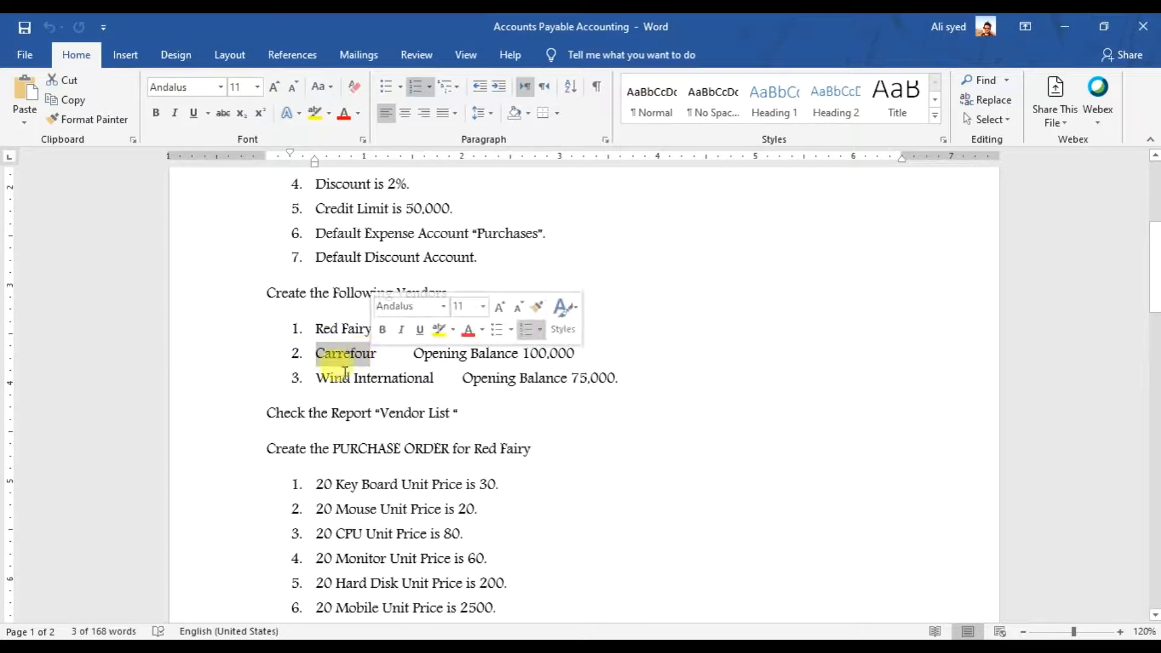
- Review the vendor names Red Fairy, Carrefour and Wind International in Word, then switch to Sage 50
drag(316, 378, 427, 392)
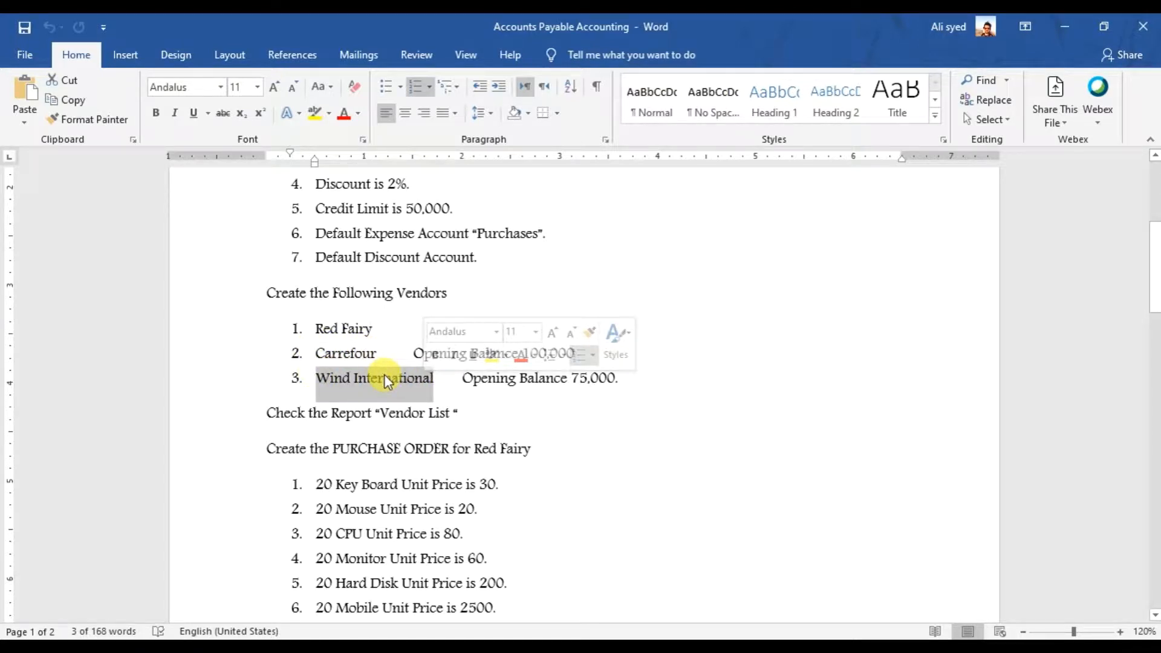
click(383, 378)
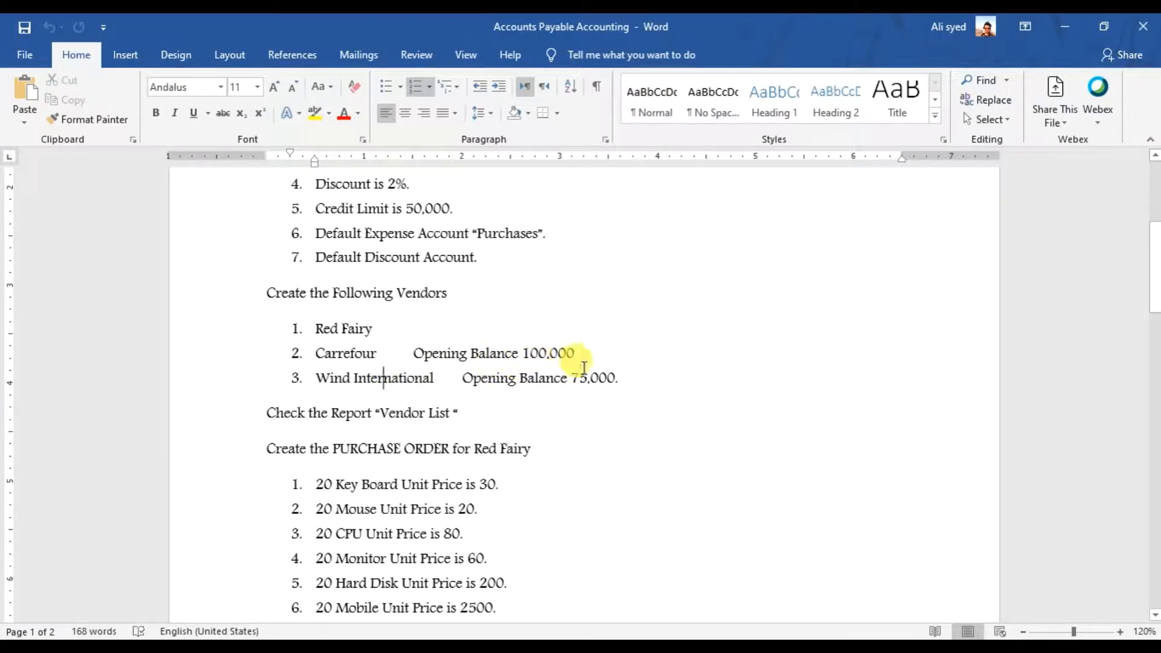
click(378, 332)
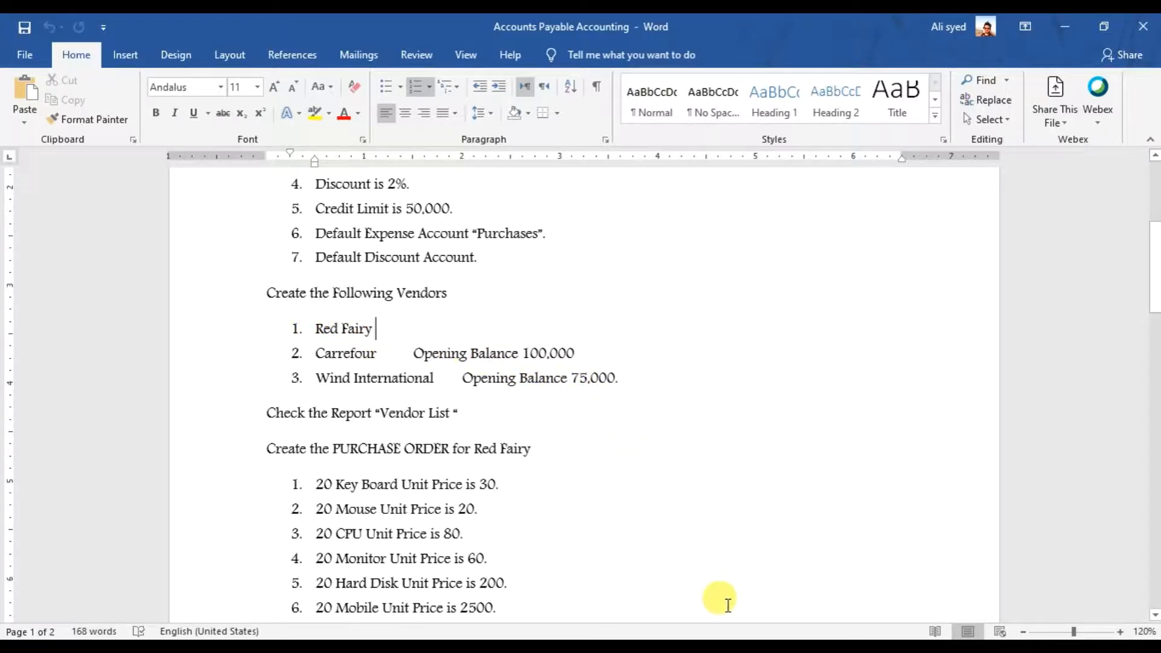
key(alt+Tab)
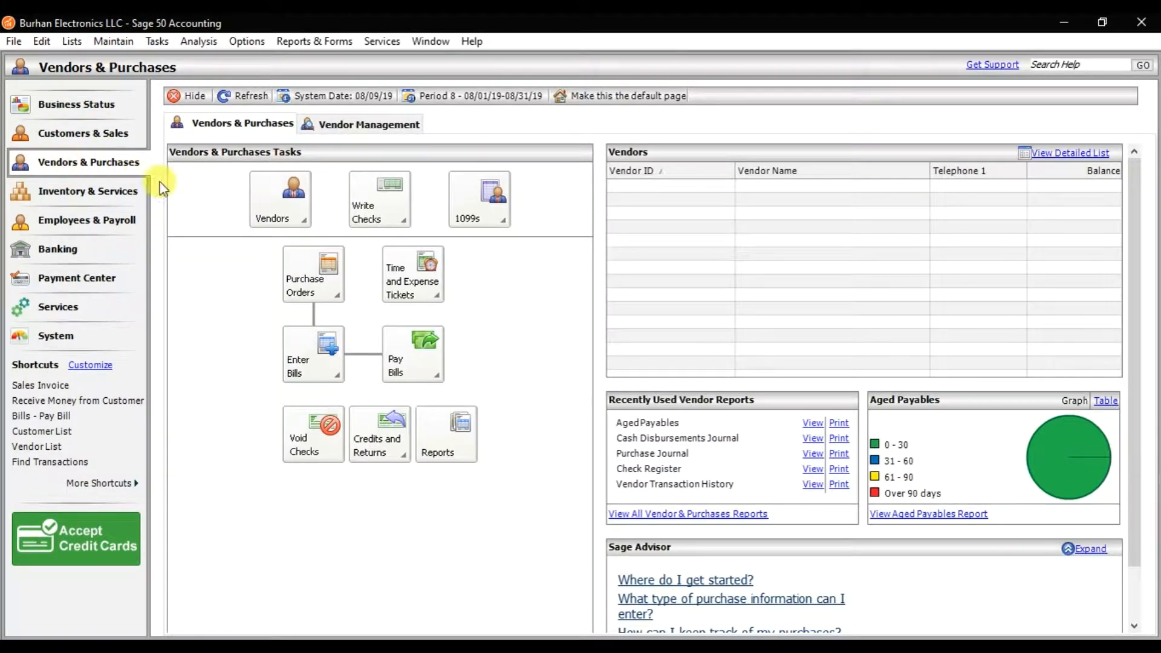
- Open a blank Maintain Vendors form from the Maintain > Vendors menu
click(281, 224)
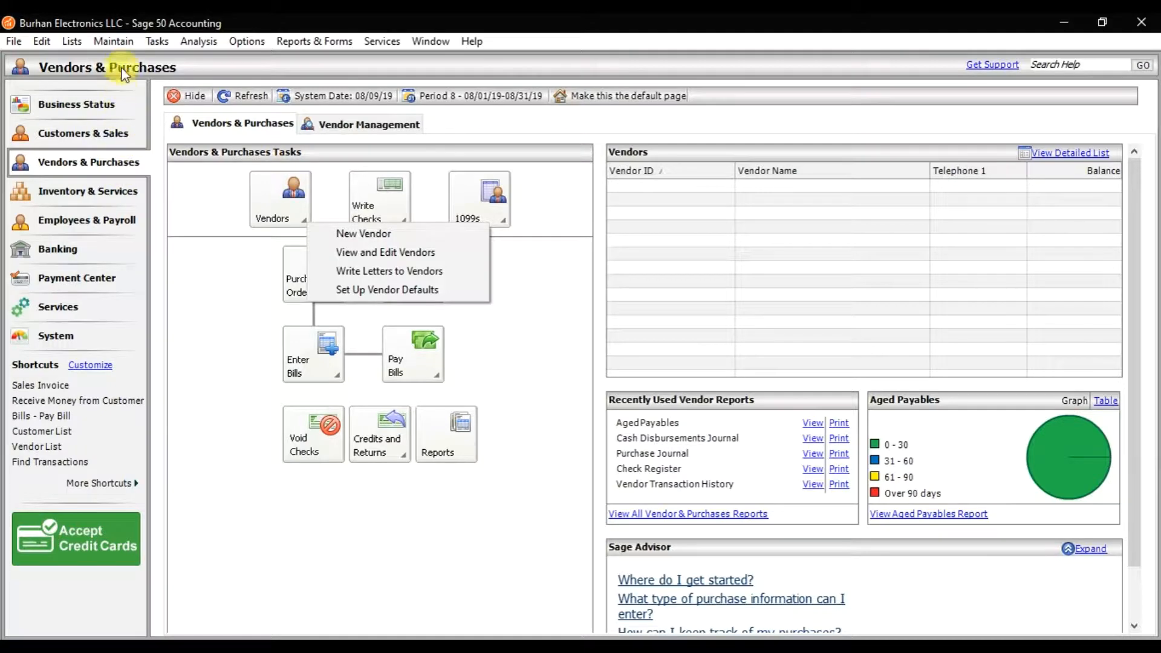
click(123, 47)
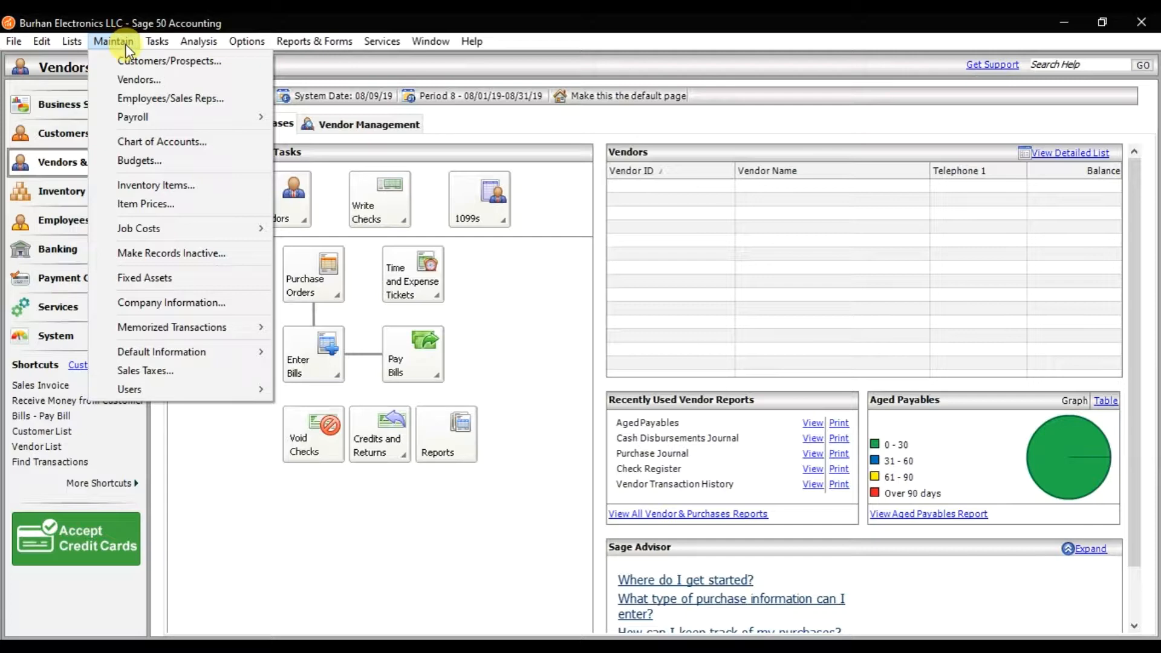
click(143, 80)
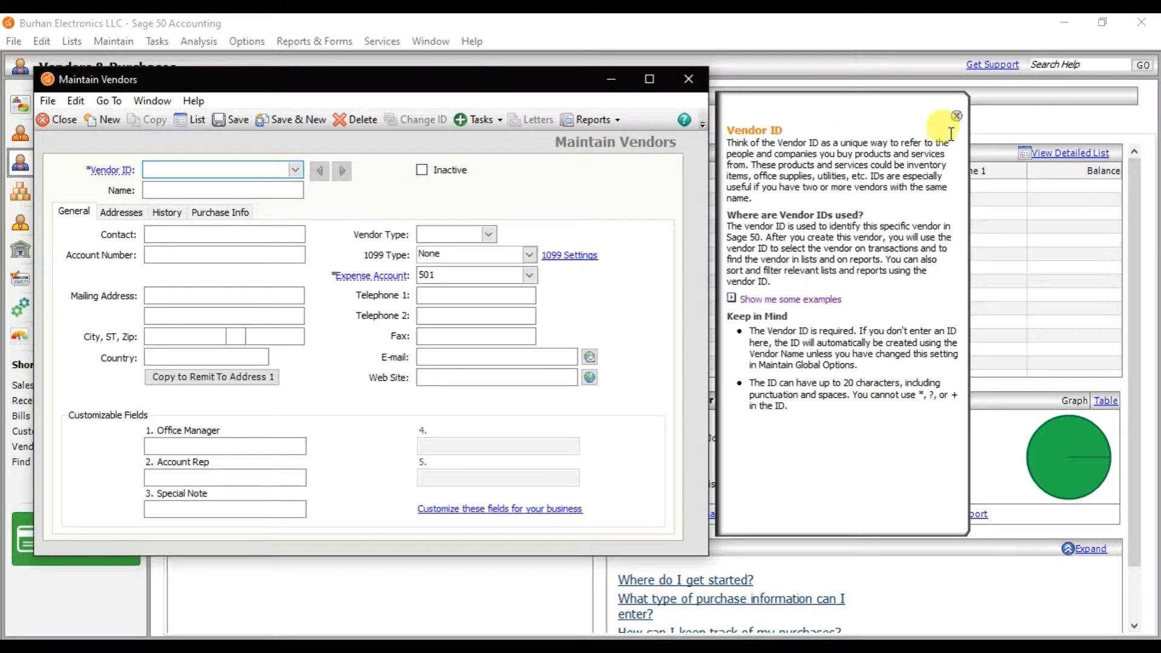
- In a maximized Maintain Vendors form, enter Vendor ID 100 and the name Red Fairy
click(957, 116)
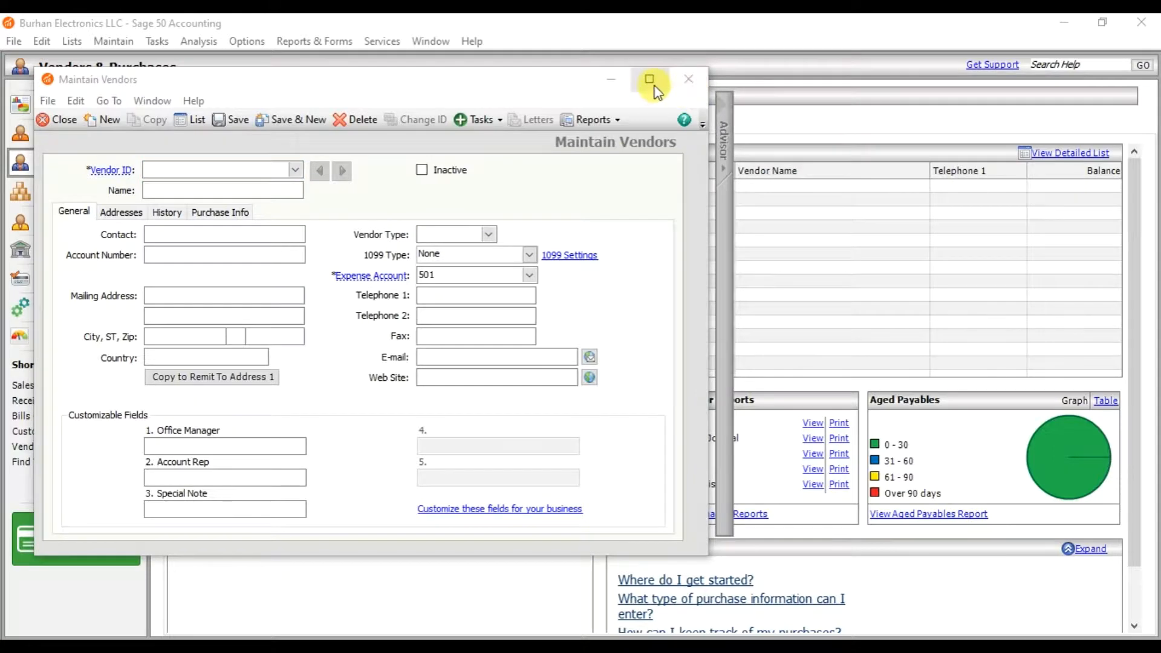
click(650, 80)
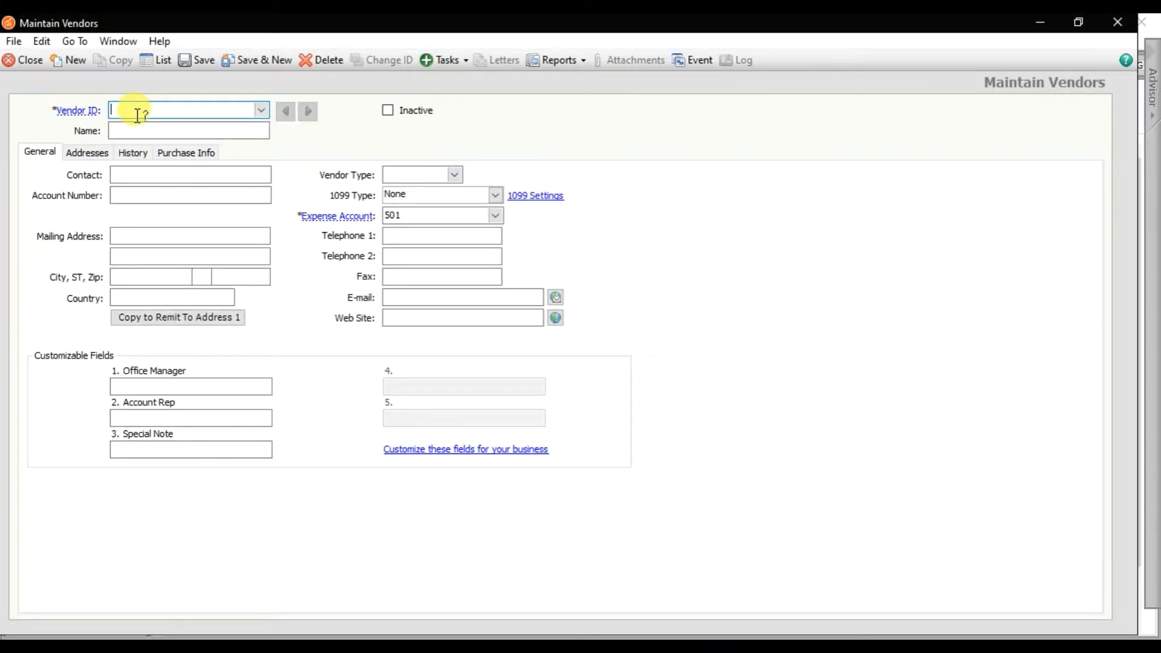
text(100)
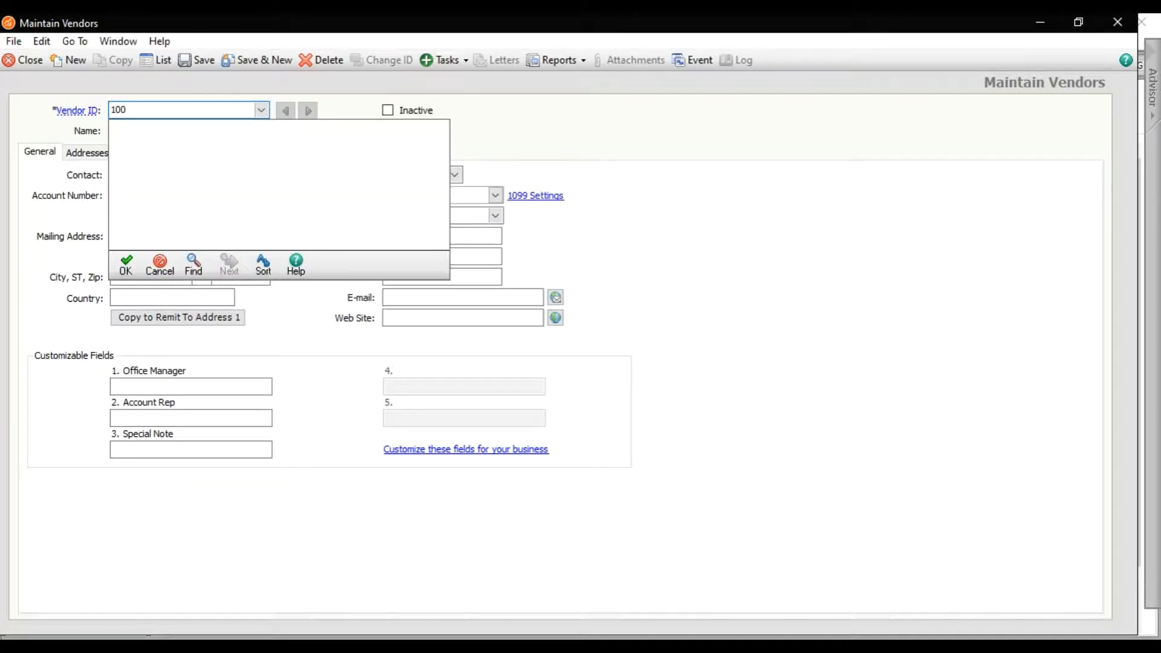
key(Tab)
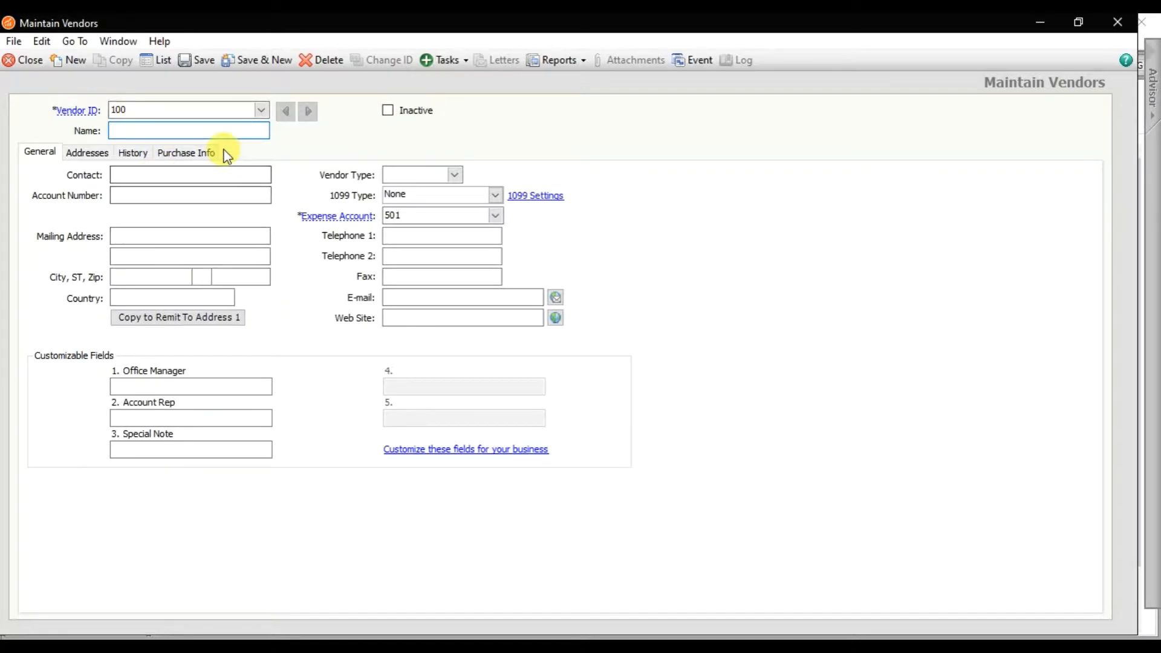
text(Re)
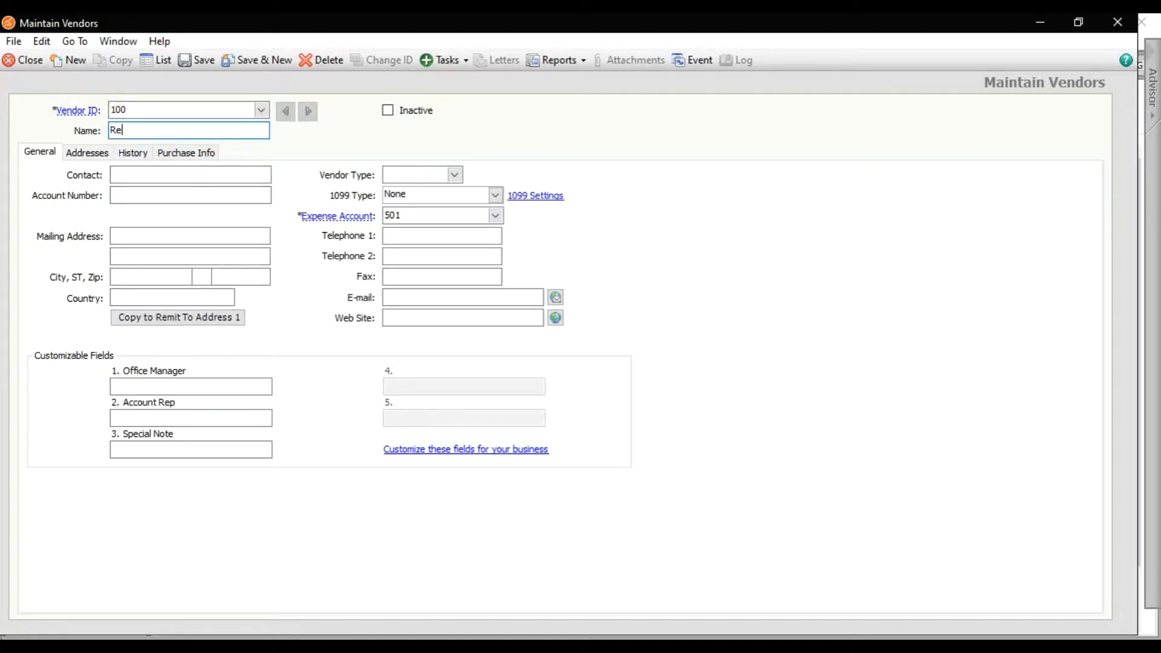
text(d Fairy)
click(173, 172)
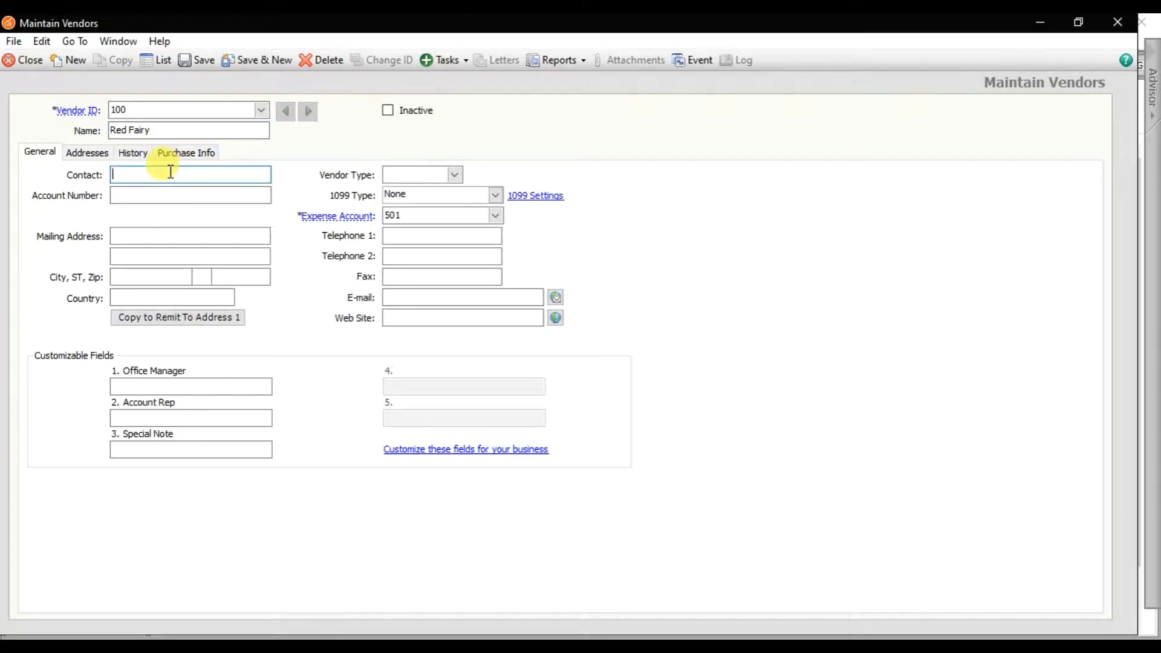
- Enter Red Fairy's contact person name and account number
text(John)
click(155, 194)
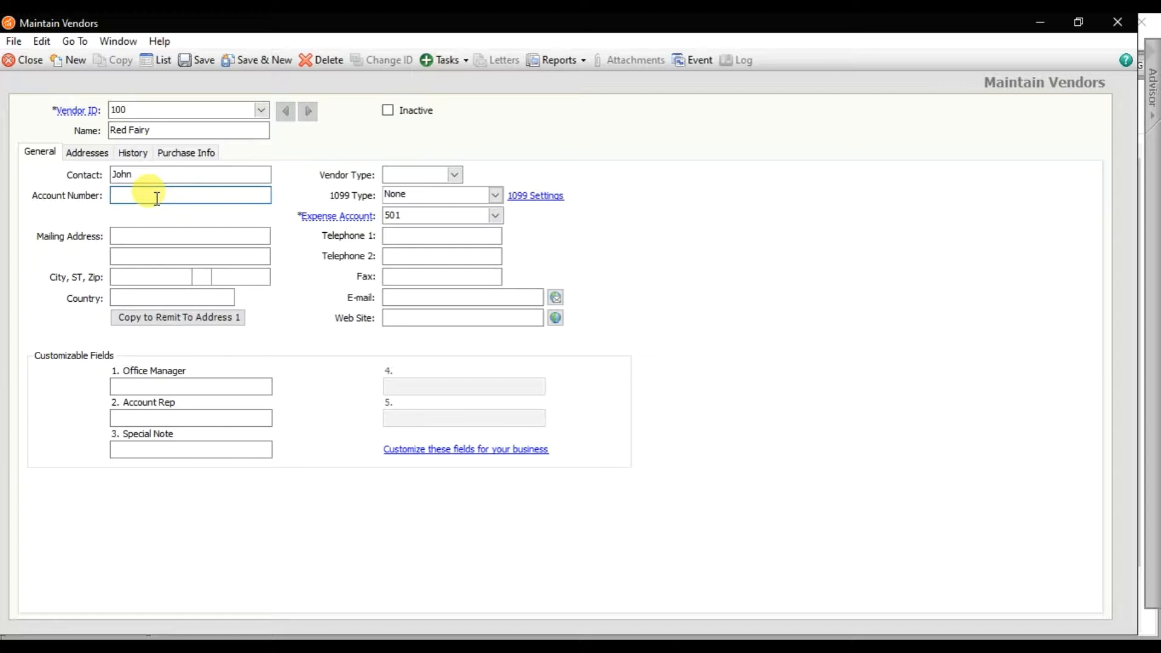
text(9988)
click(149, 237)
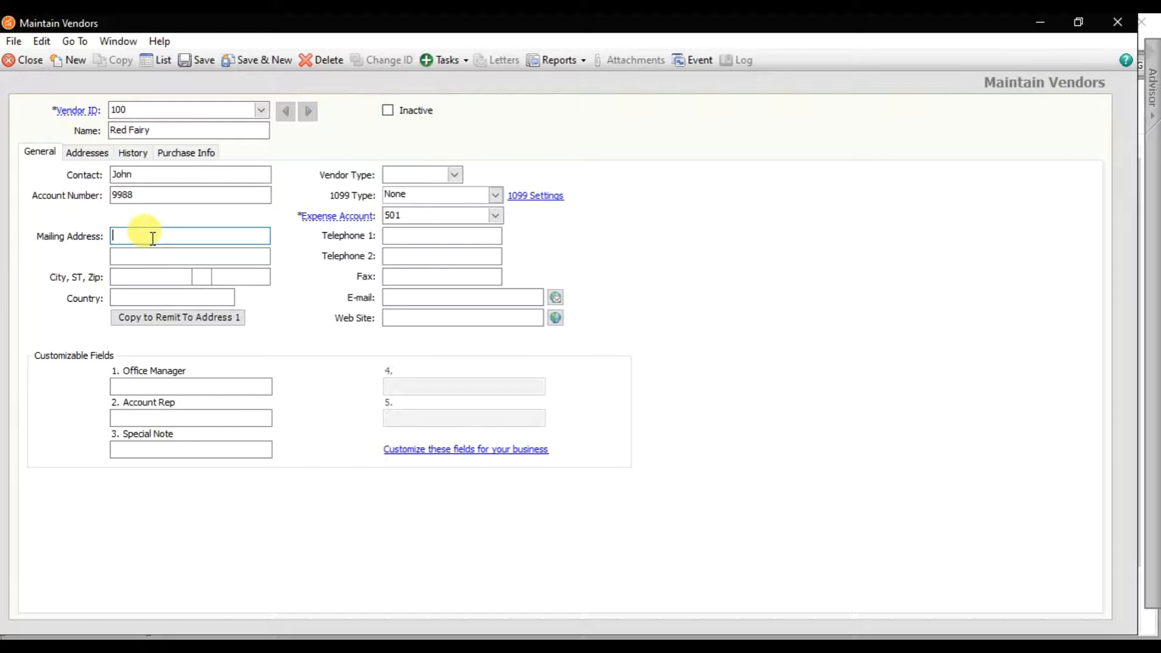
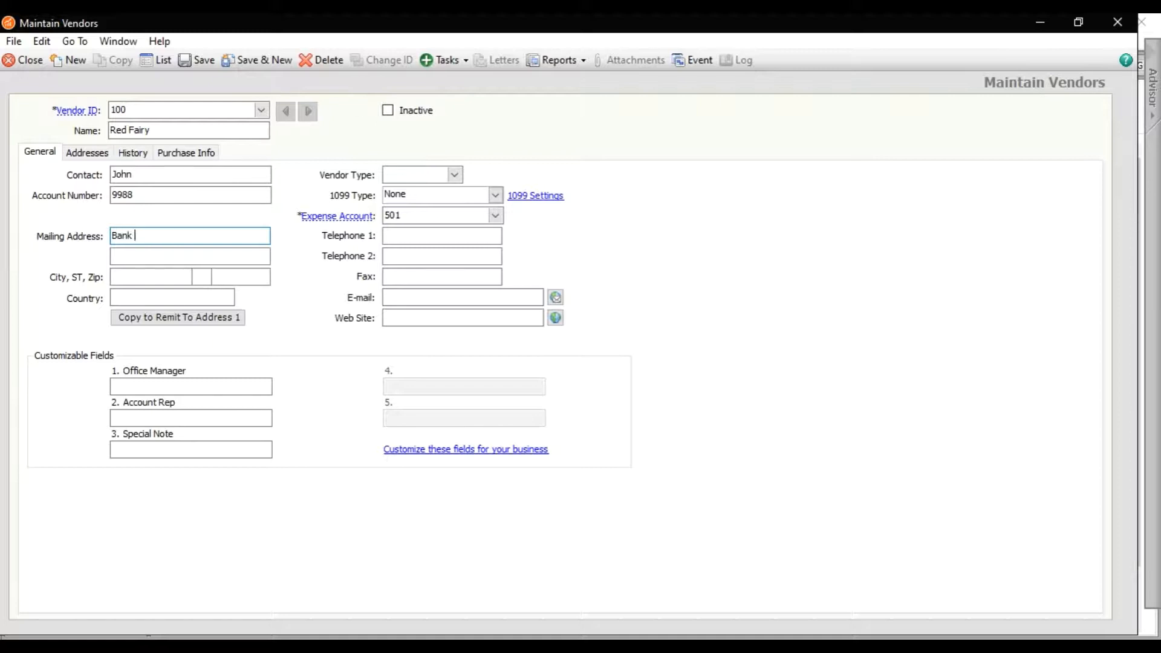
- Fill in the two mailing address lines, city Dubai and country UAE
key(Tab)
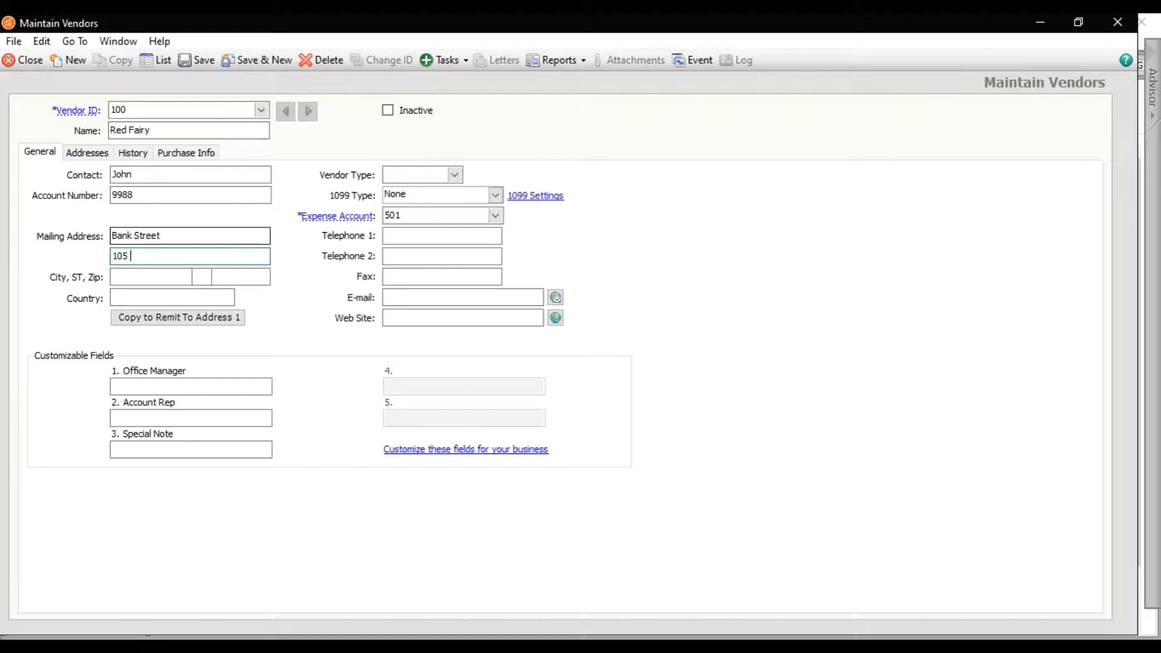
key(Tab)
text(Dubai)
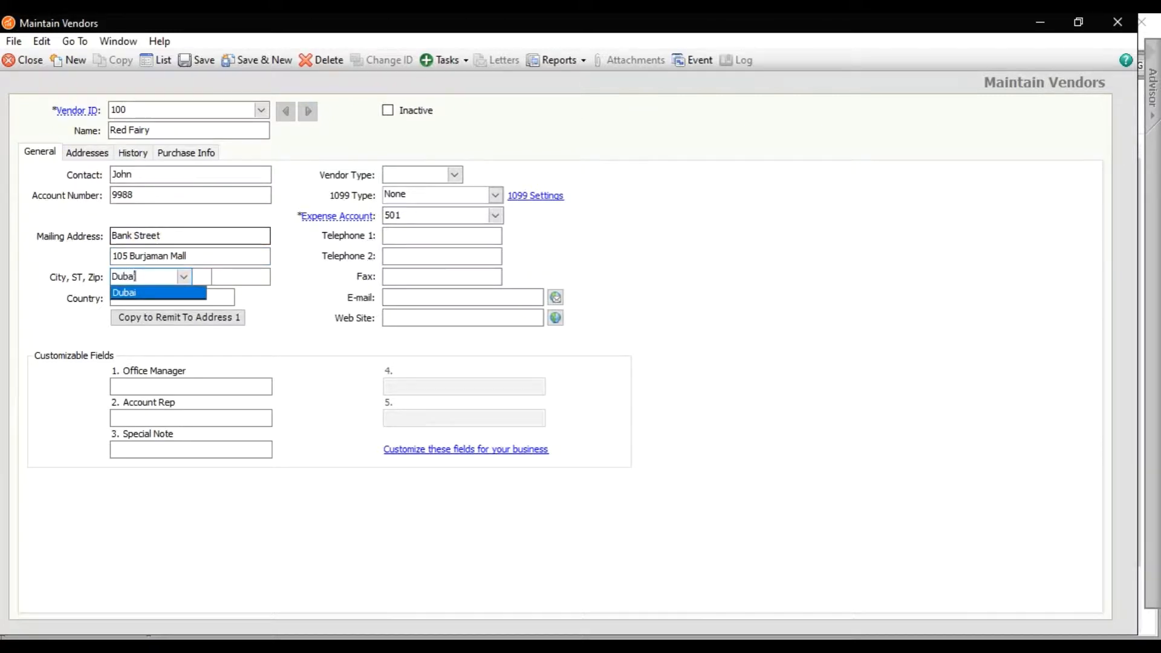
key(Tab)
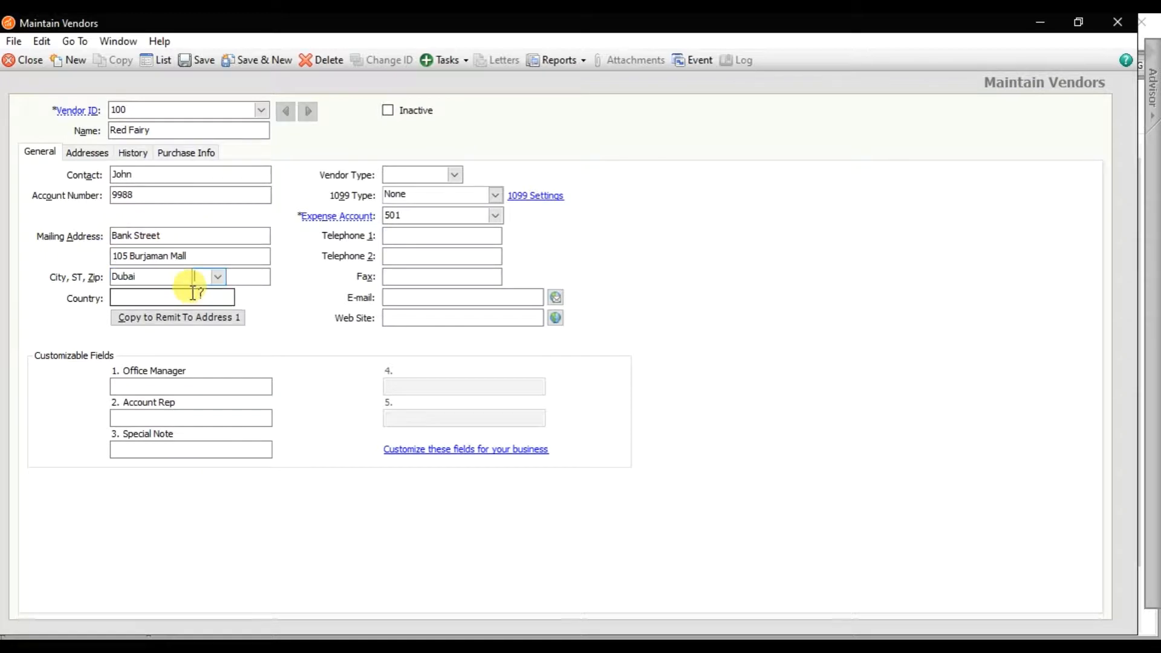
click(193, 294)
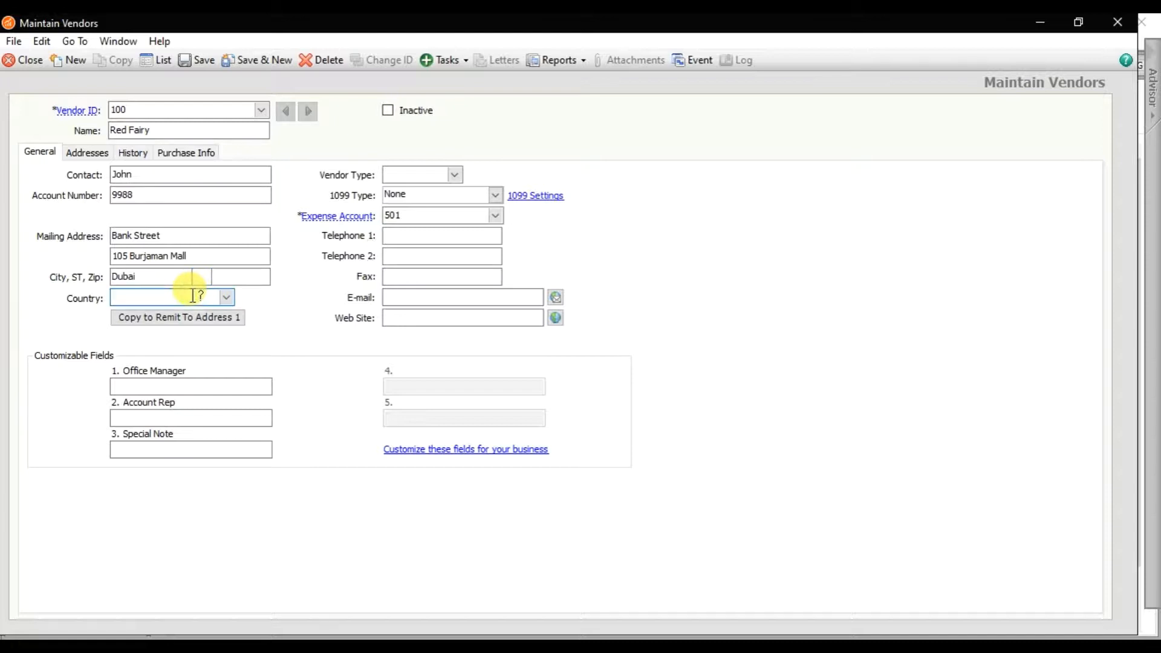
text(UAE)
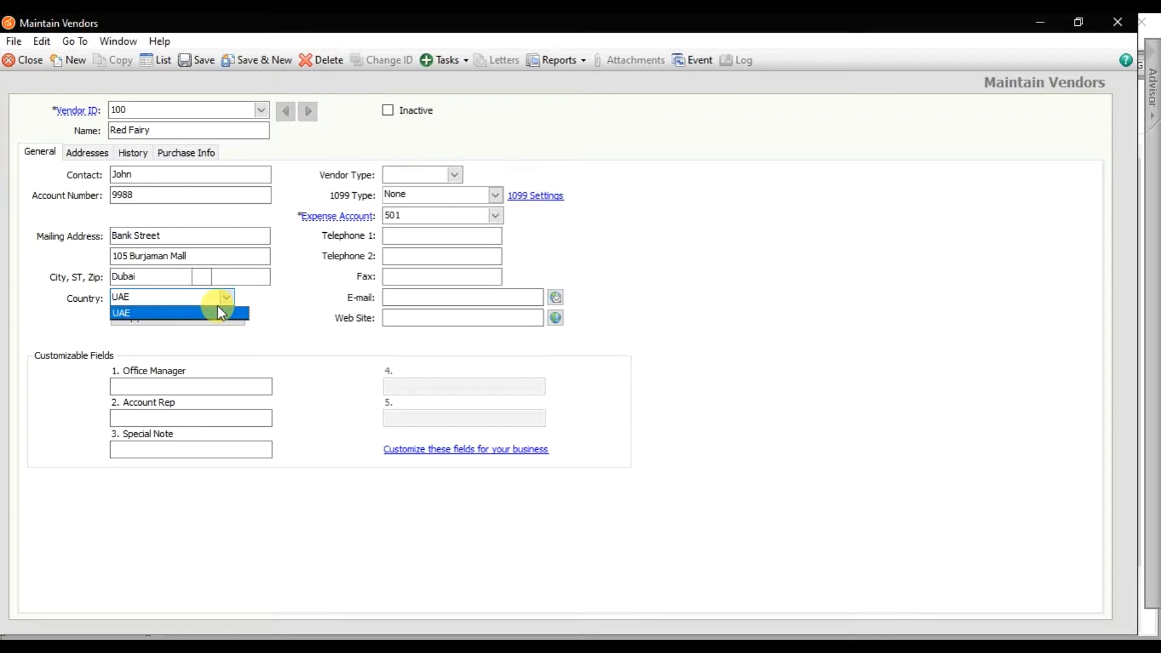
click(452, 177)
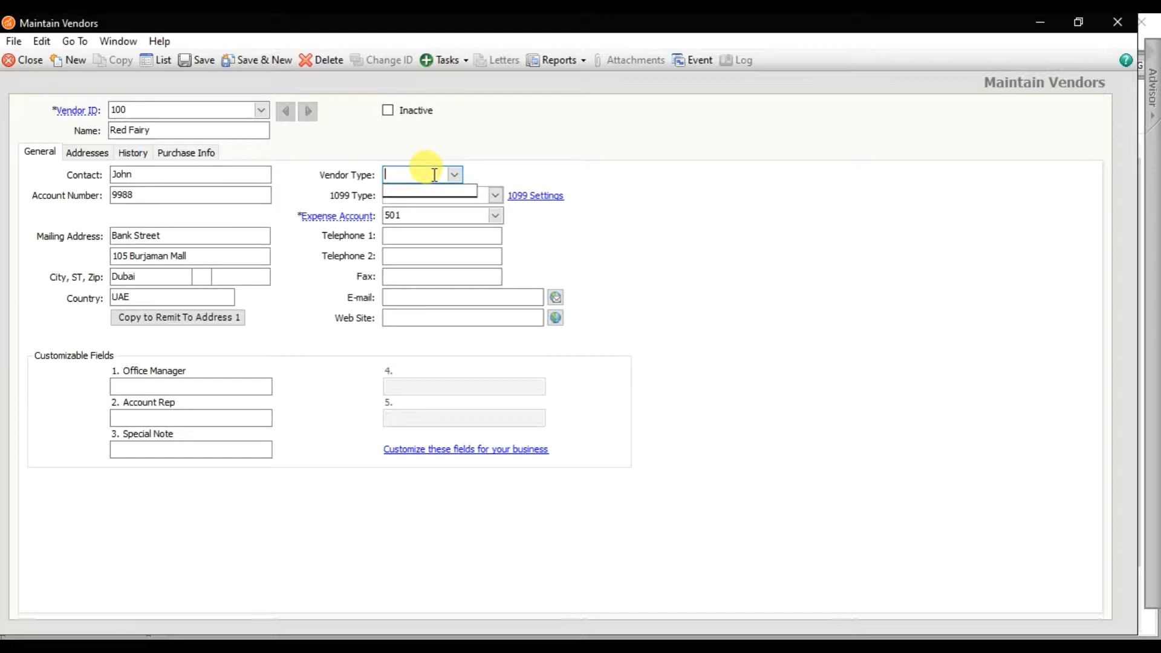
- Enter Red Fairy's telephone number, leave the other contact fields blank, and show the Addresses tab
click(416, 215)
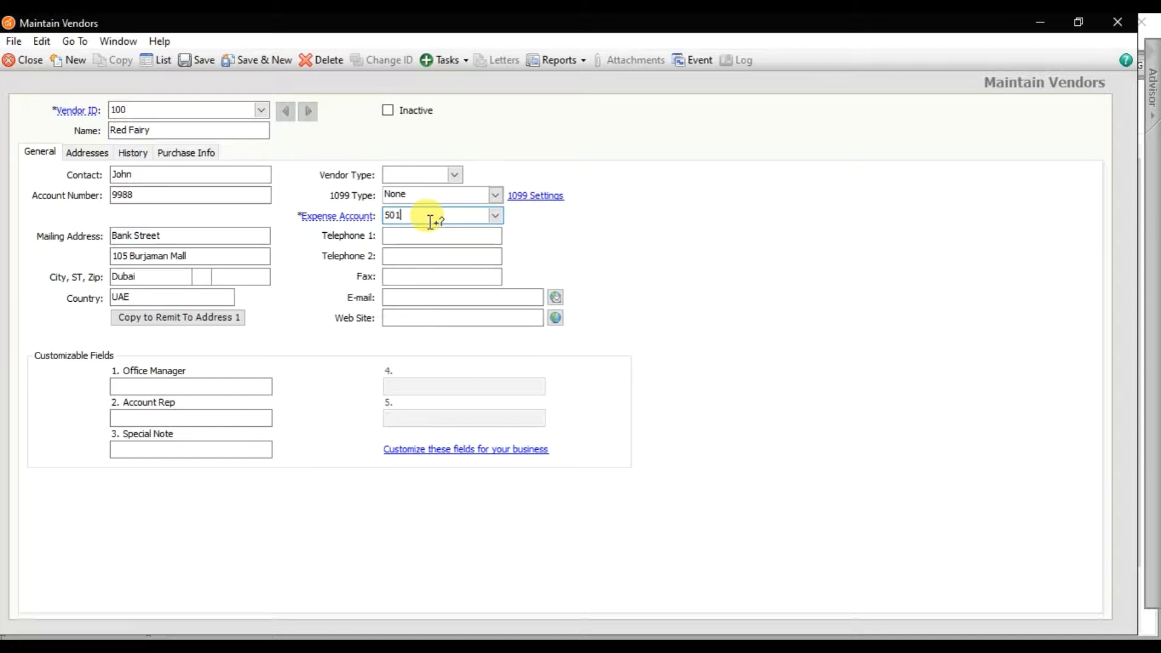
click(423, 236)
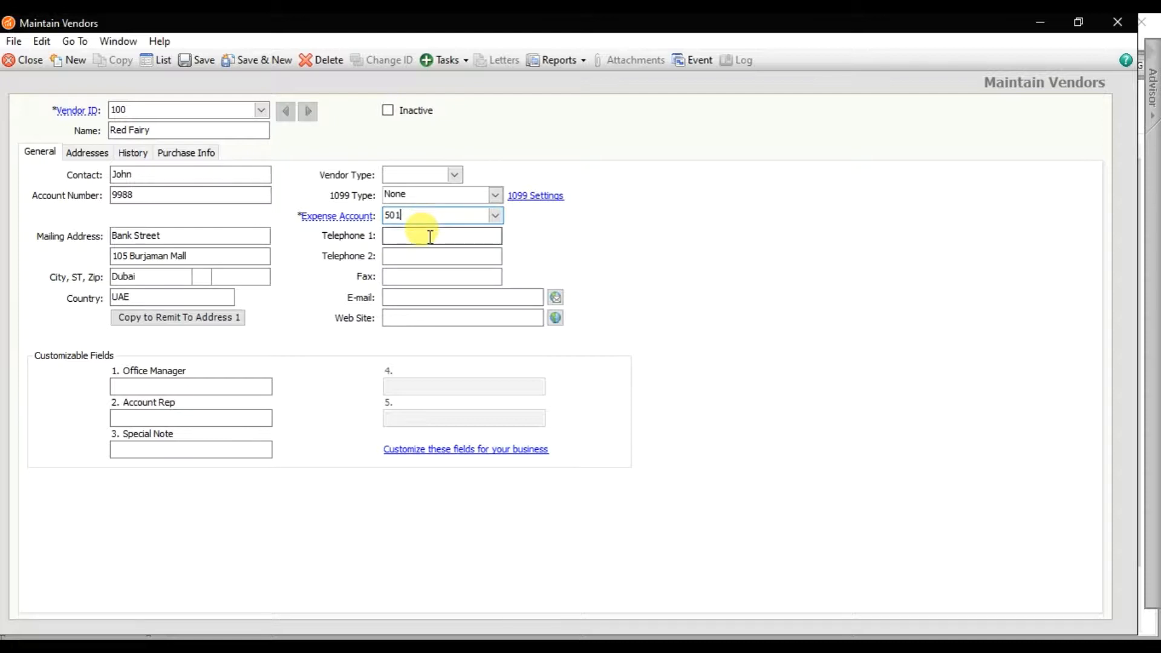
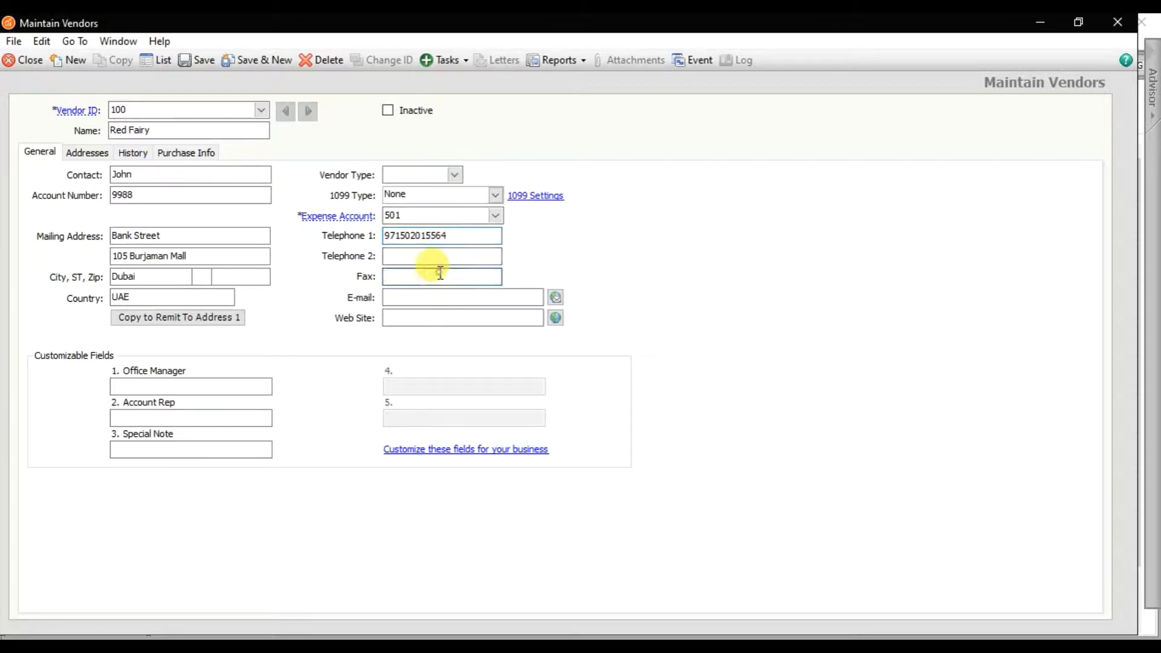
click(437, 295)
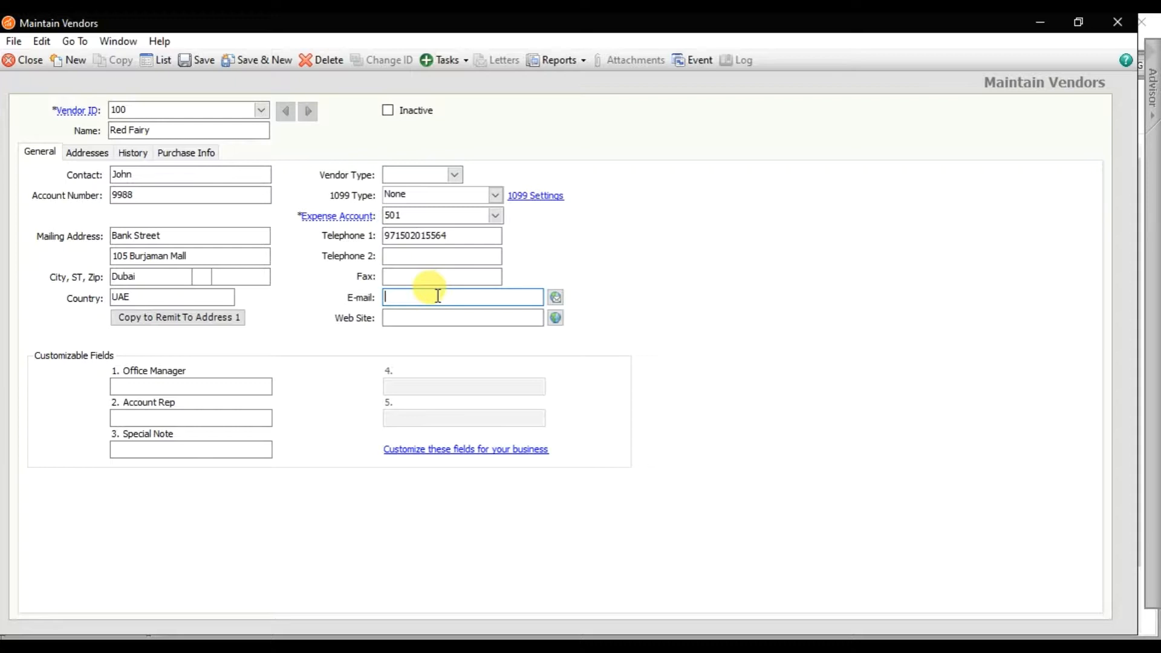
click(423, 316)
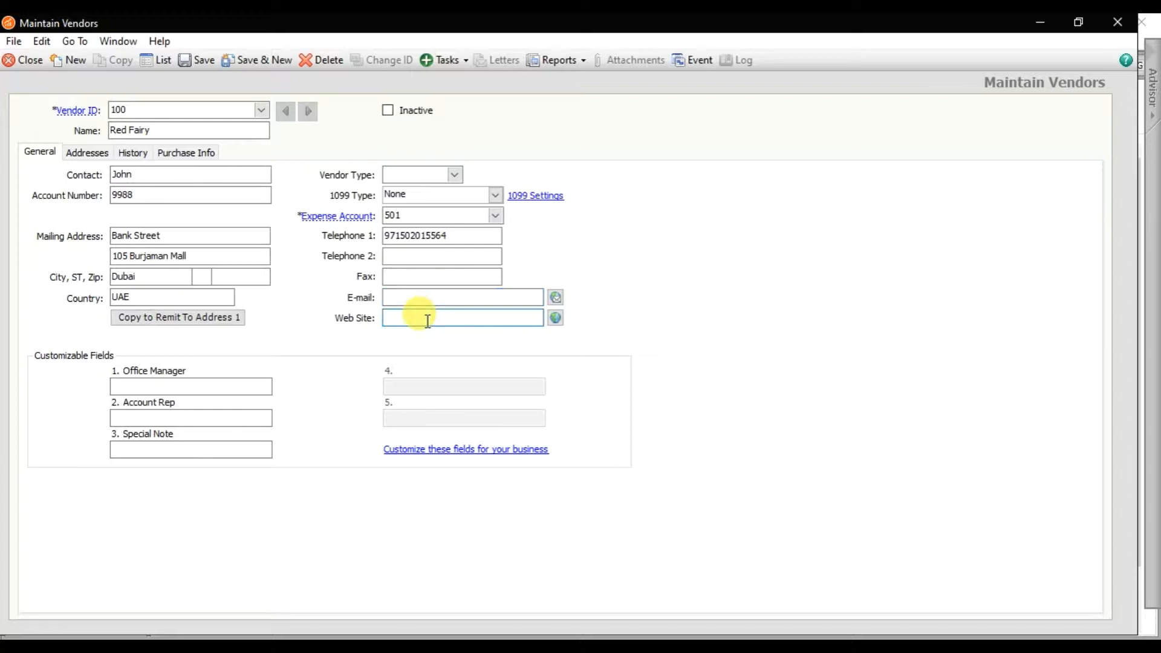
click(167, 384)
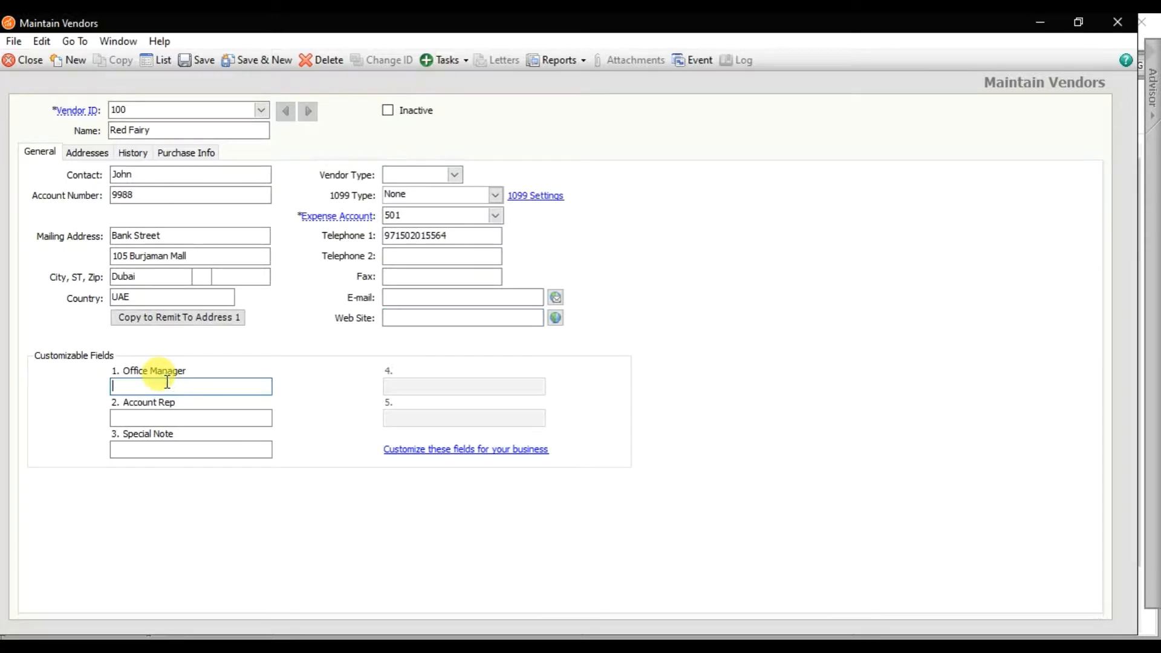
click(173, 414)
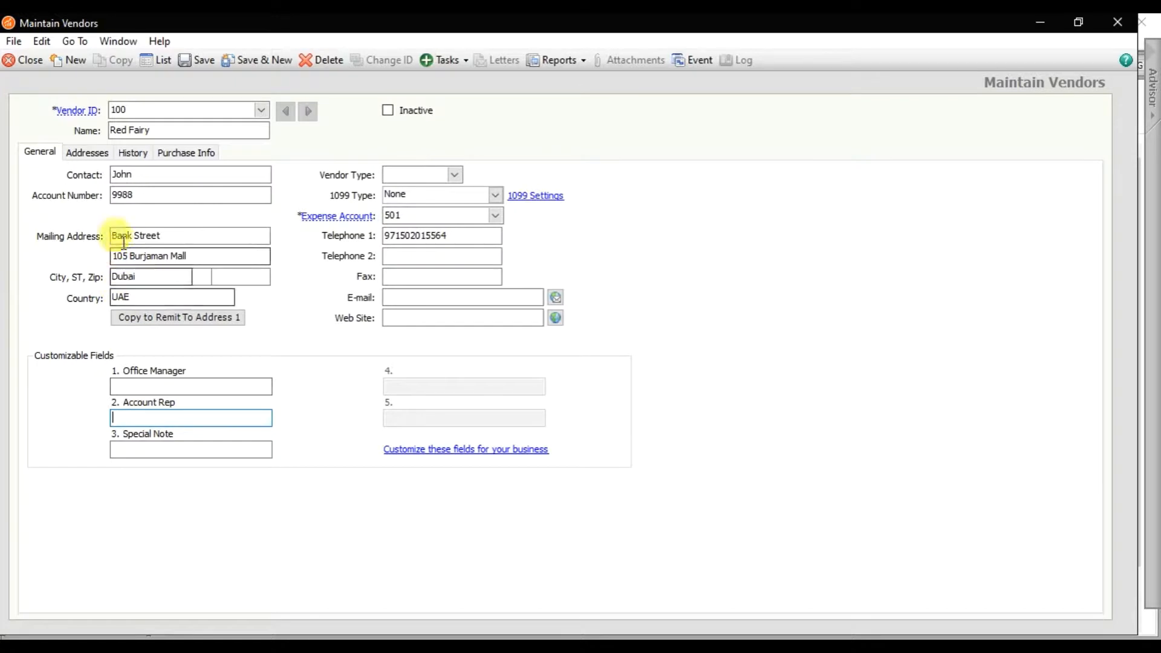
click(89, 155)
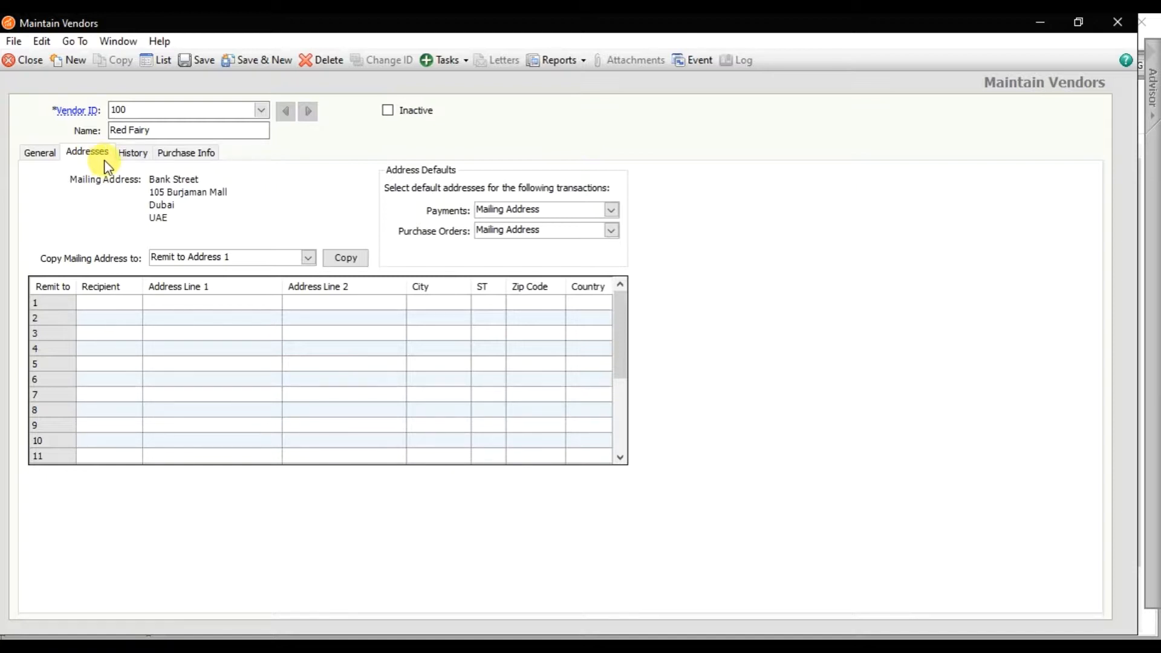
- Show Red Fairy's History tab with vendor since Aug 9, 2019 and no purchases or payments
click(126, 156)
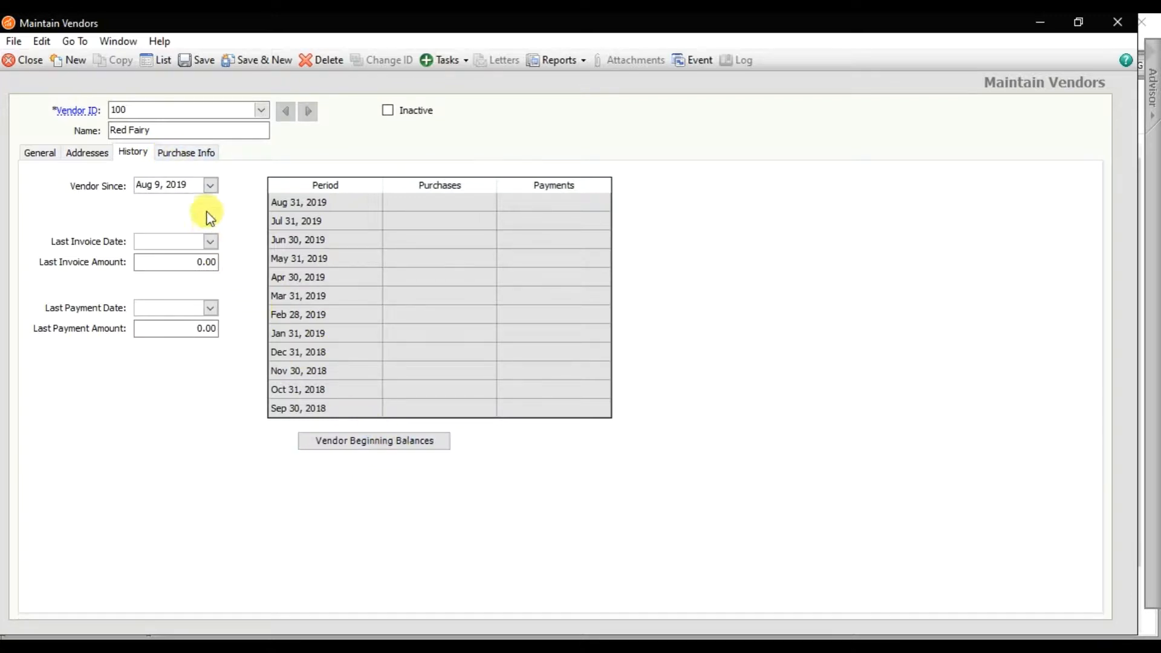
- Show the Purchase Info tab with Airborne shipping, net 30 terms and $50,000 credit limit
click(200, 155)
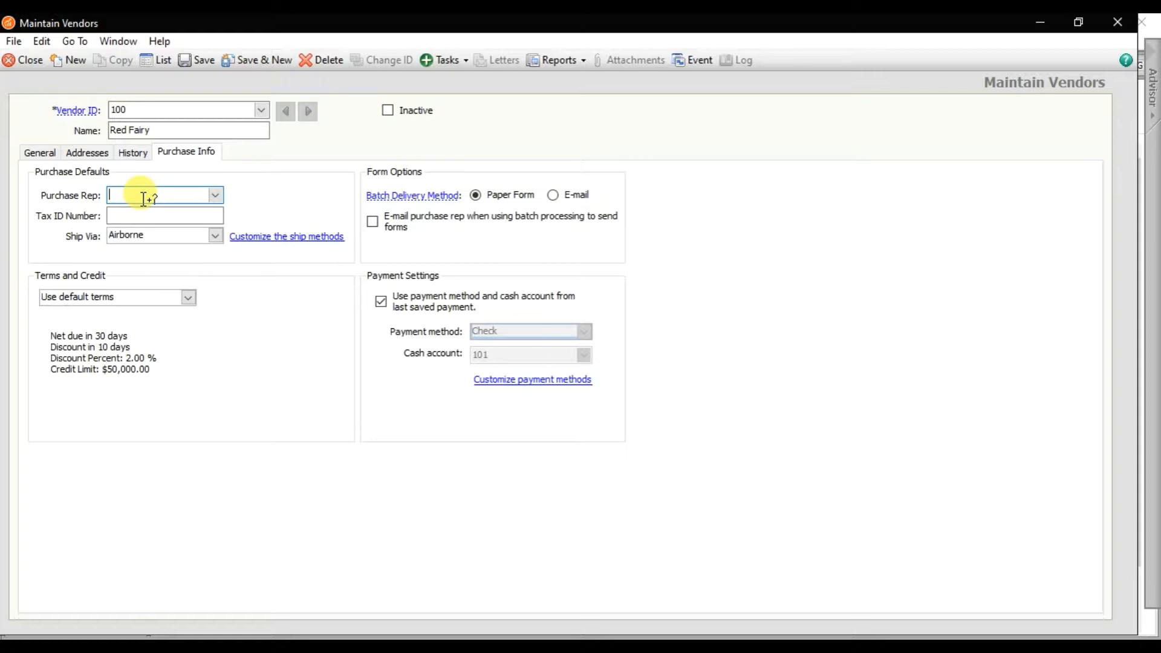
- Set Ship Via to Cust. Pickup and keep batch delivery on paper forms
click(149, 216)
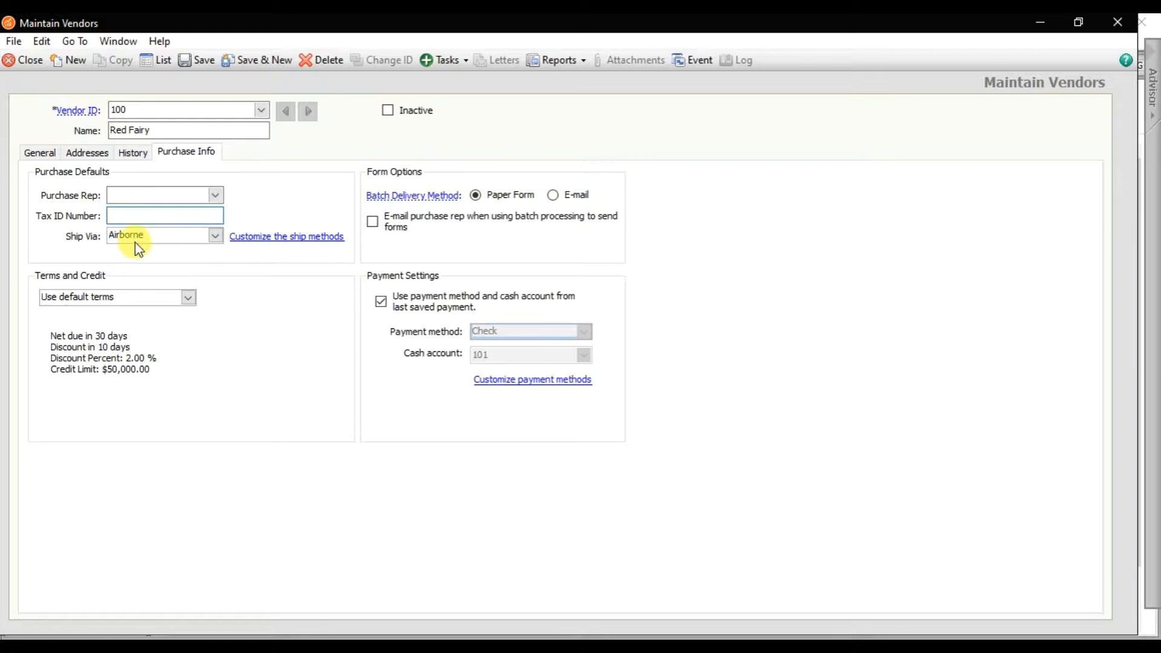
click(155, 240)
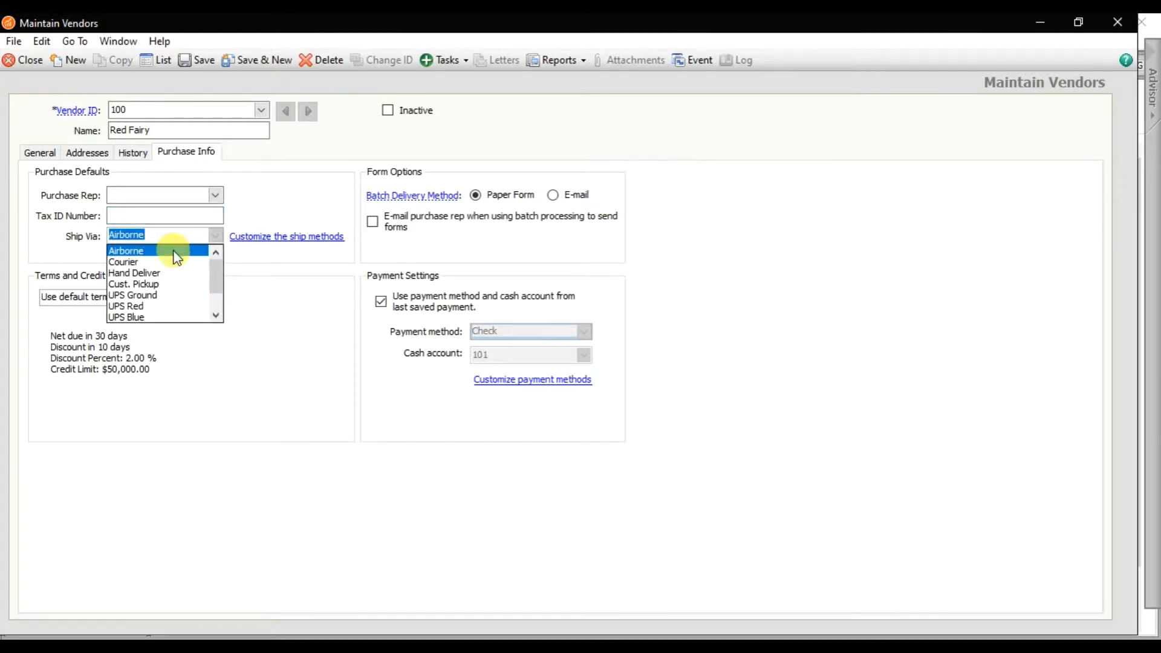
click(185, 284)
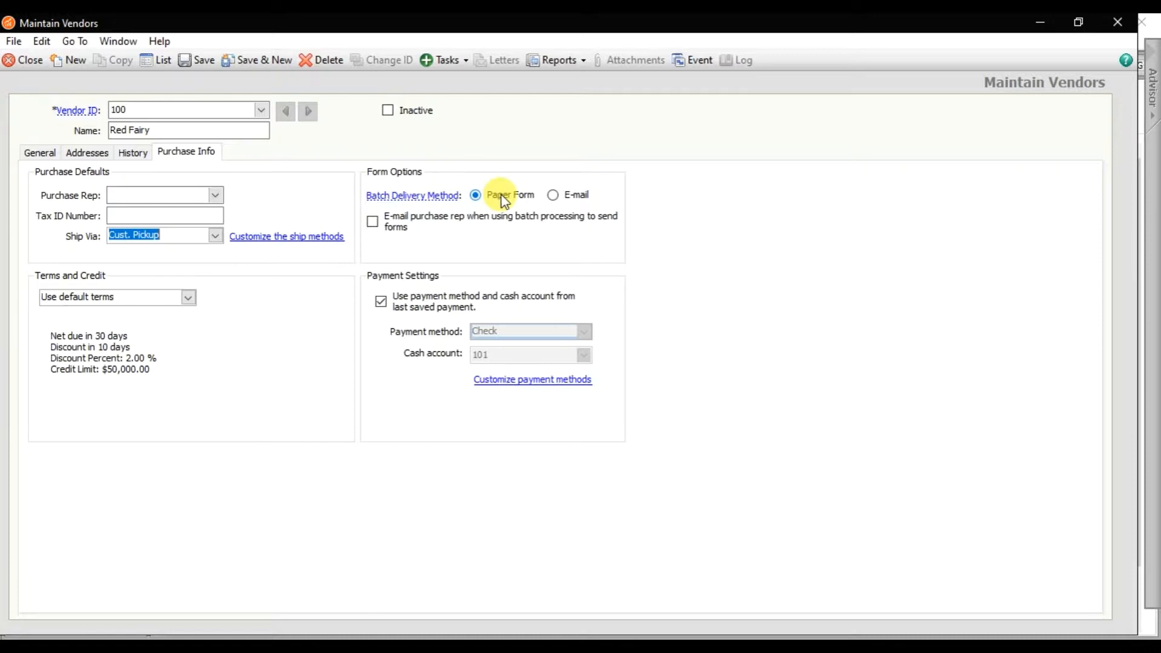
click(583, 198)
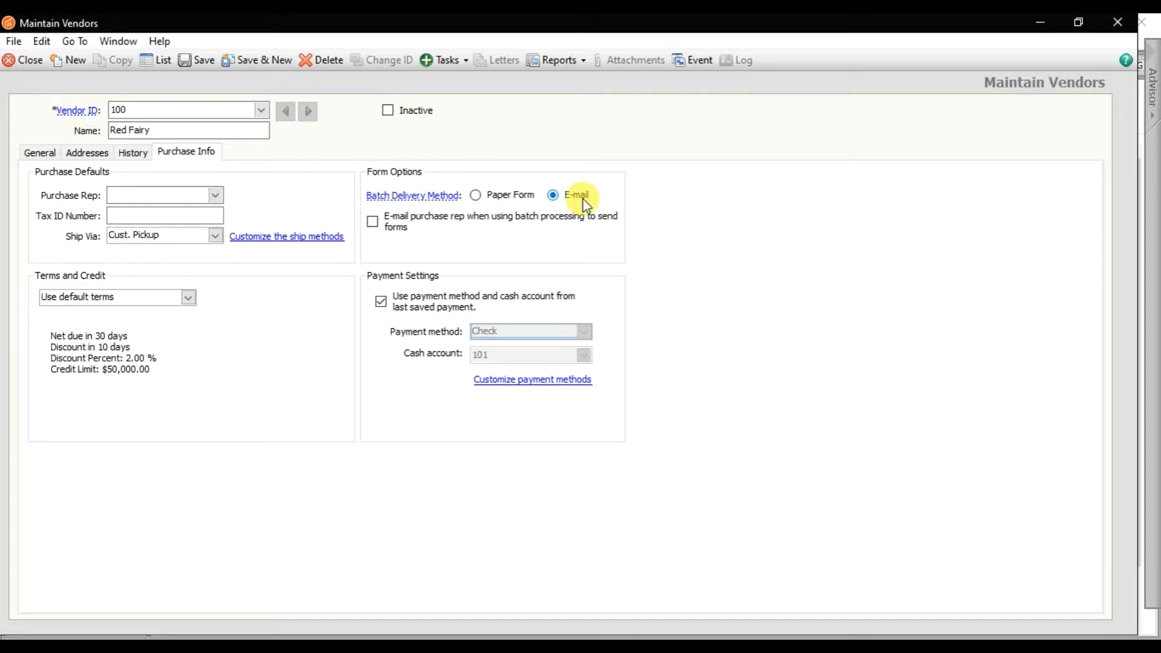
click(493, 195)
- Try Check payment with cash accounts 101 and 106, revert to last-payment defaults, and save
click(385, 307)
click(583, 332)
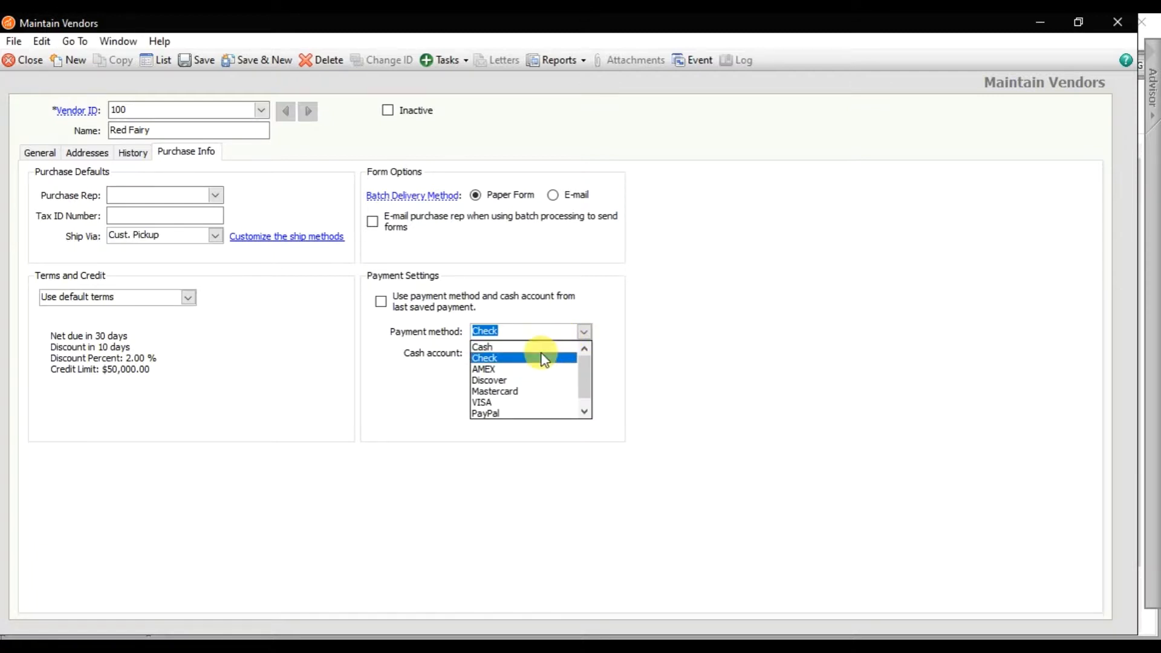
click(544, 358)
click(532, 355)
text(101)
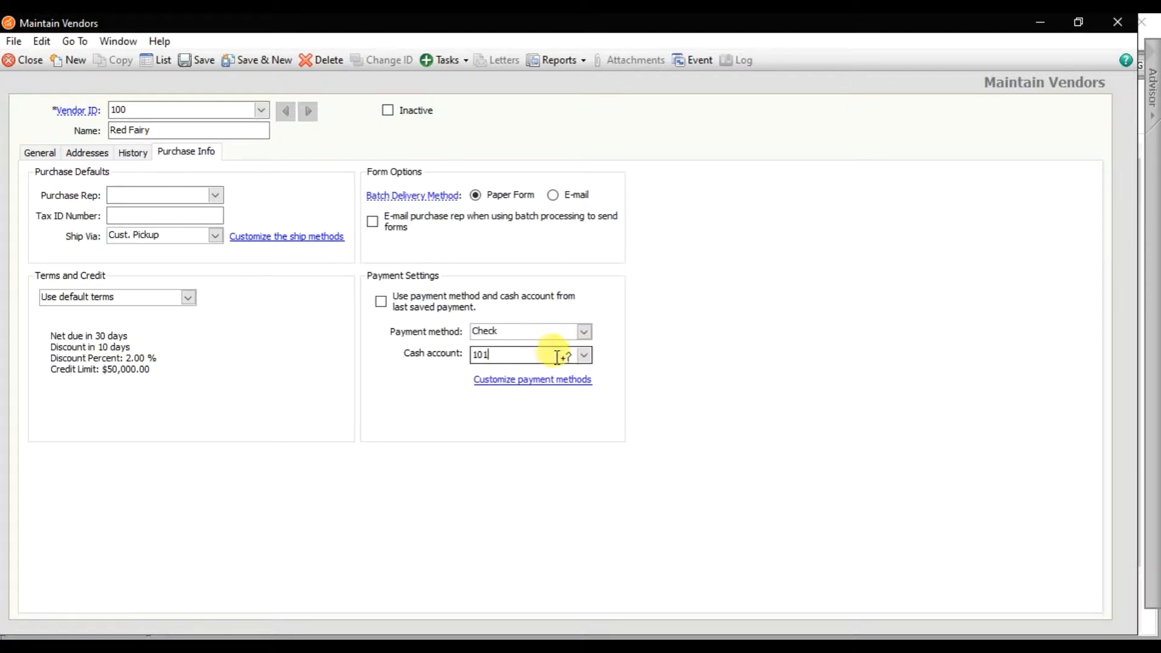
click(584, 357)
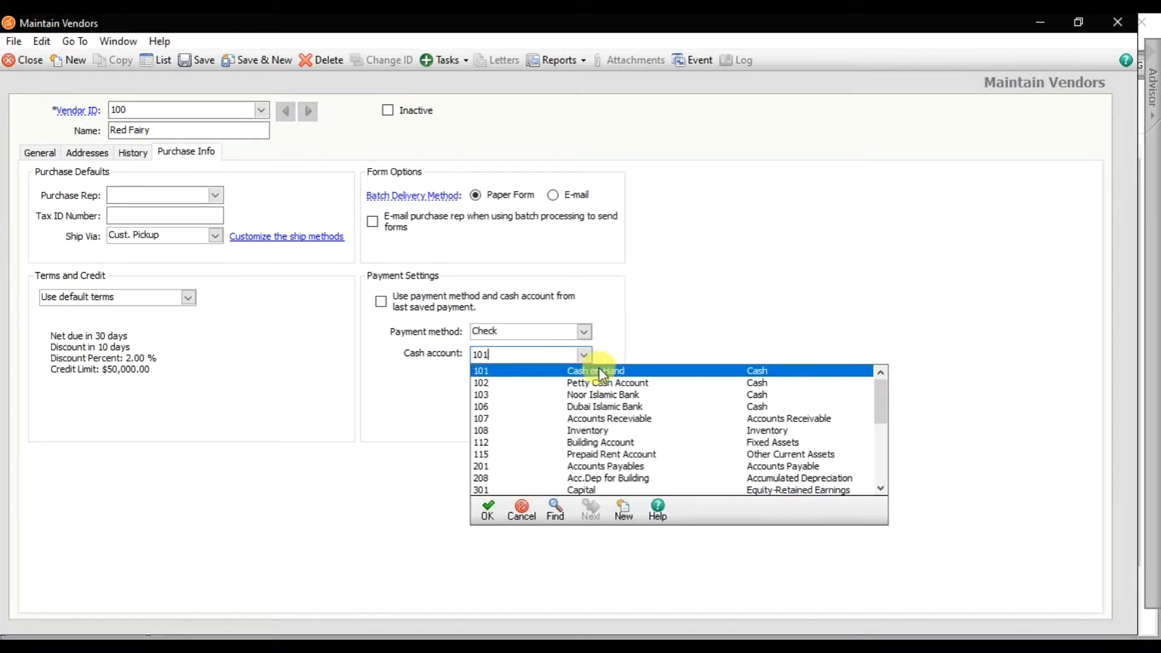
click(624, 406)
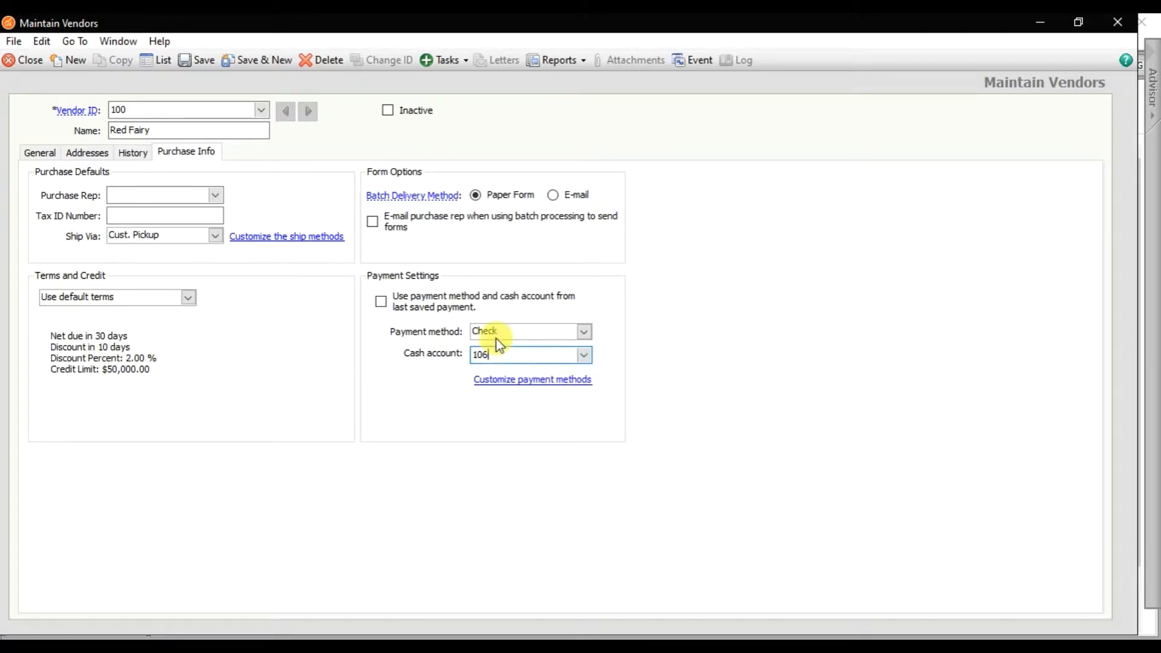
click(386, 307)
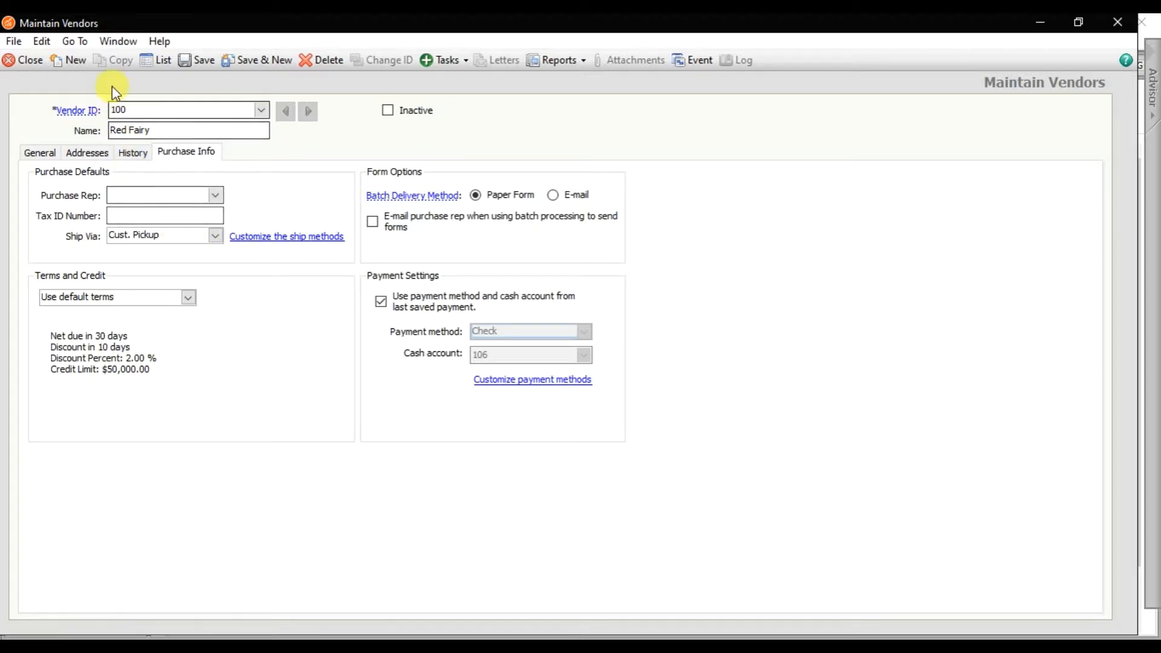
click(202, 62)
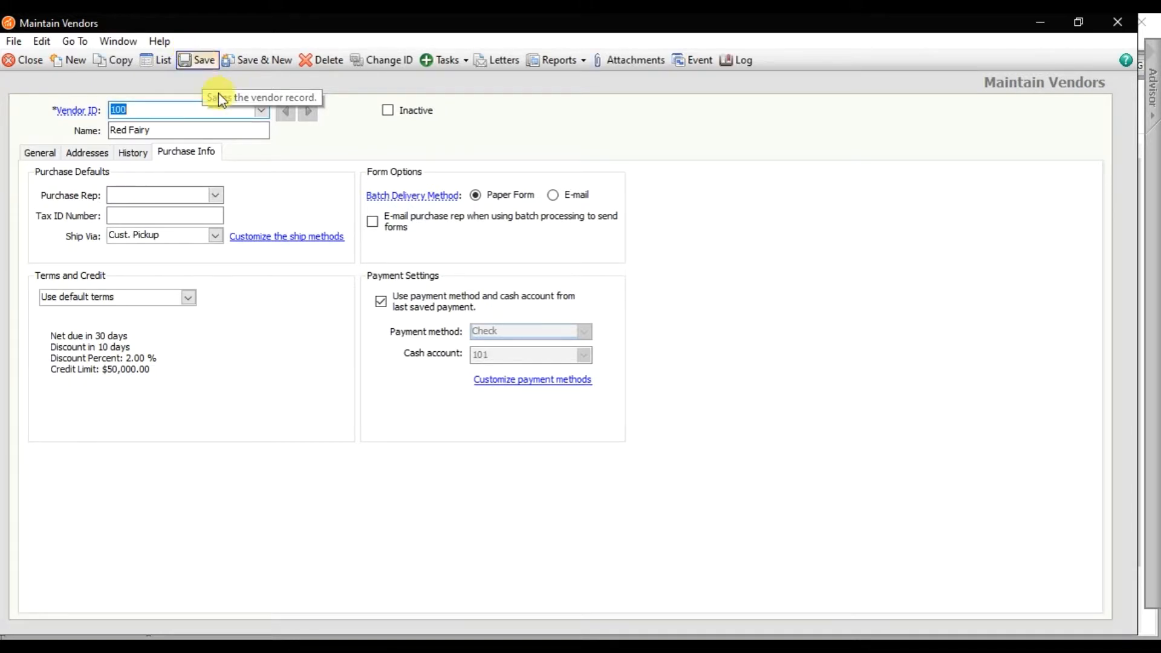
- Copy the vendor name Carrefour from the Word list and return to Maintain Vendors
key(alt+Tab)
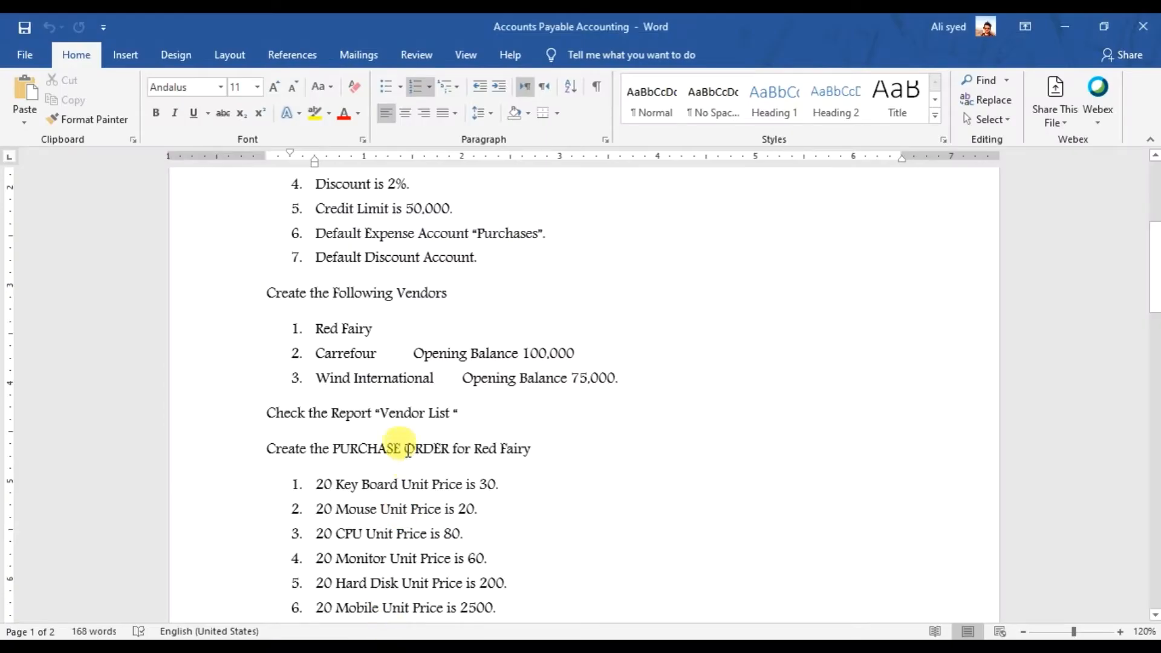
drag(313, 353, 657, 383)
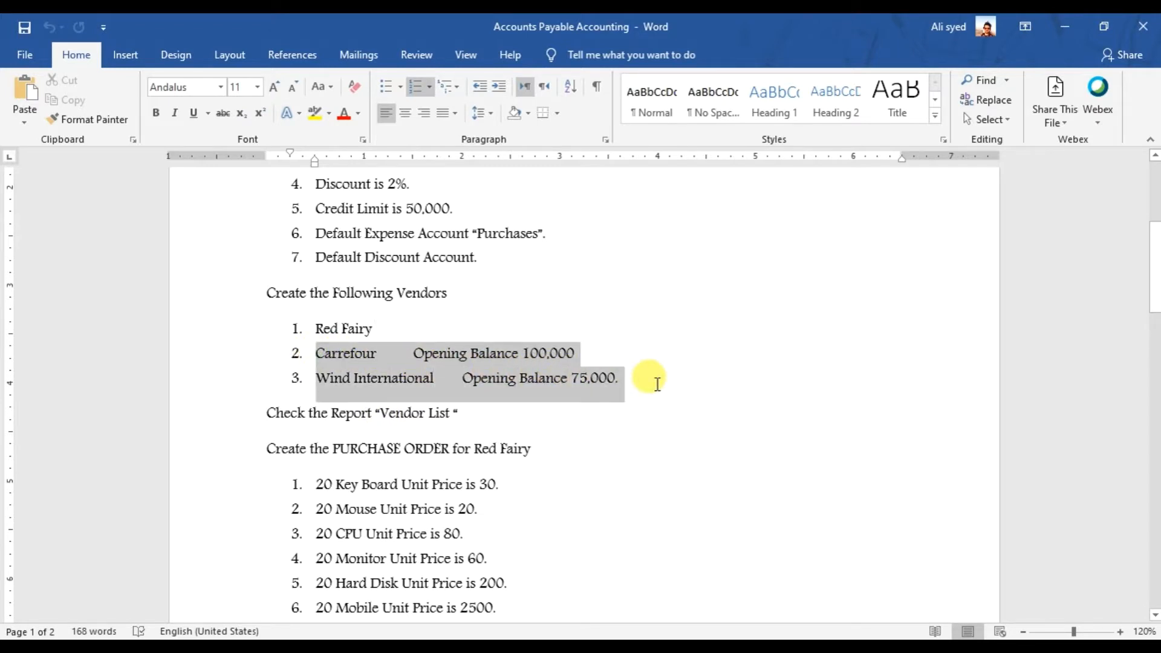
click(463, 378)
drag(380, 361, 317, 359)
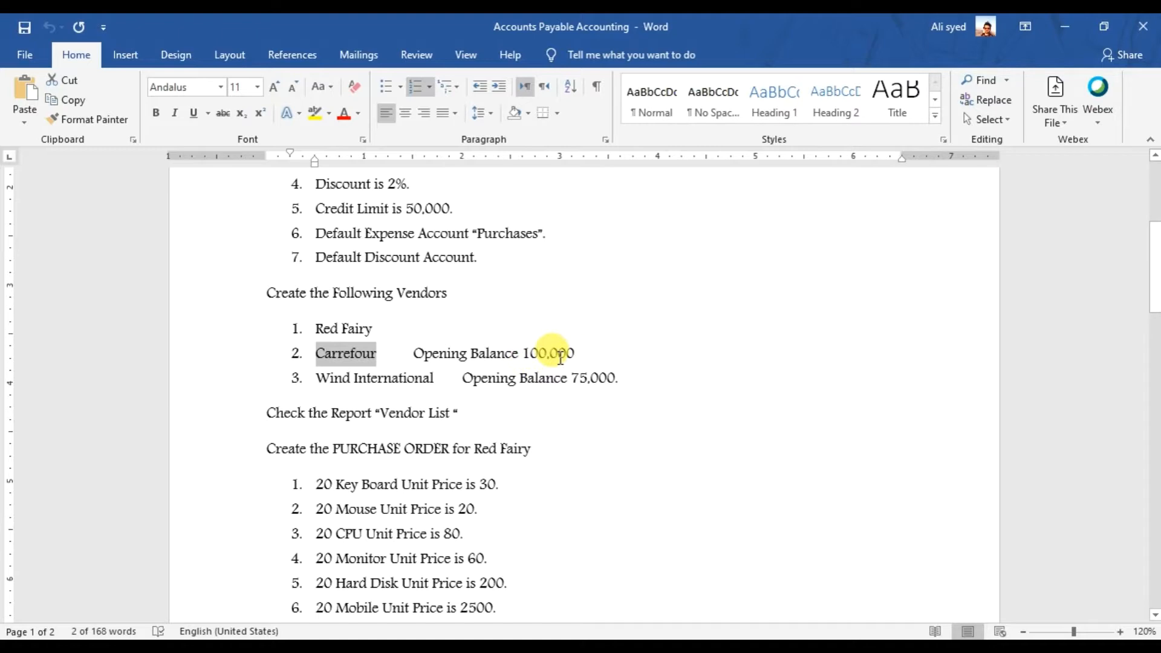
click(735, 644)
click(798, 589)
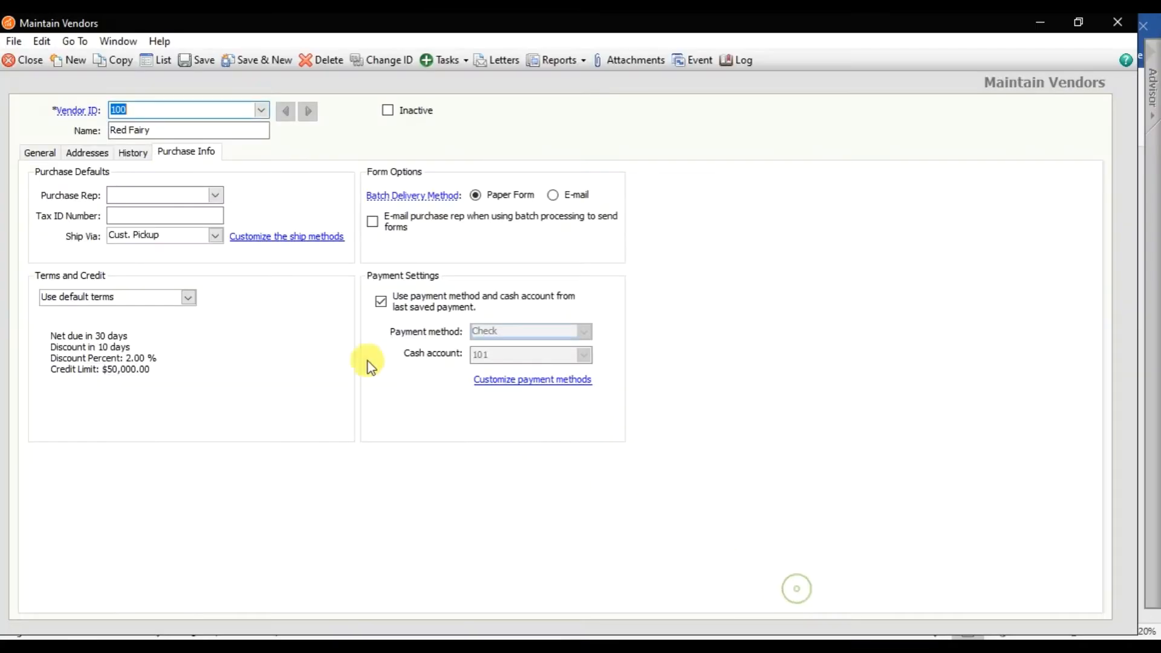
- Start a new vendor with ID 101 and paste in the name Carrefour
click(275, 61)
click(261, 110)
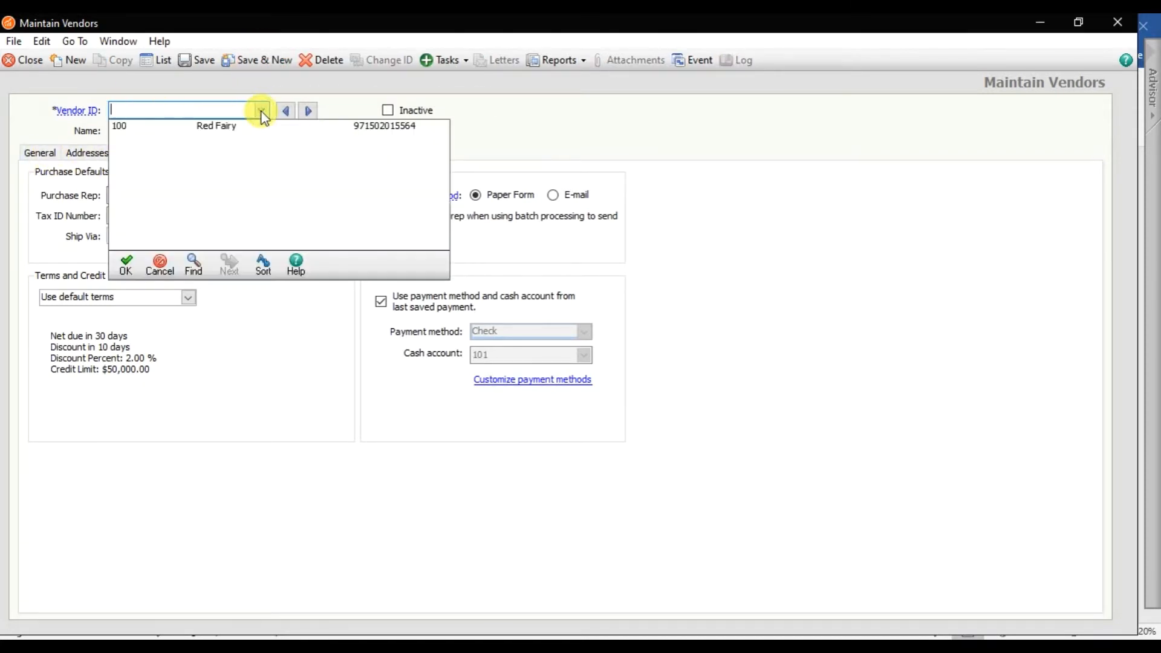
click(263, 112)
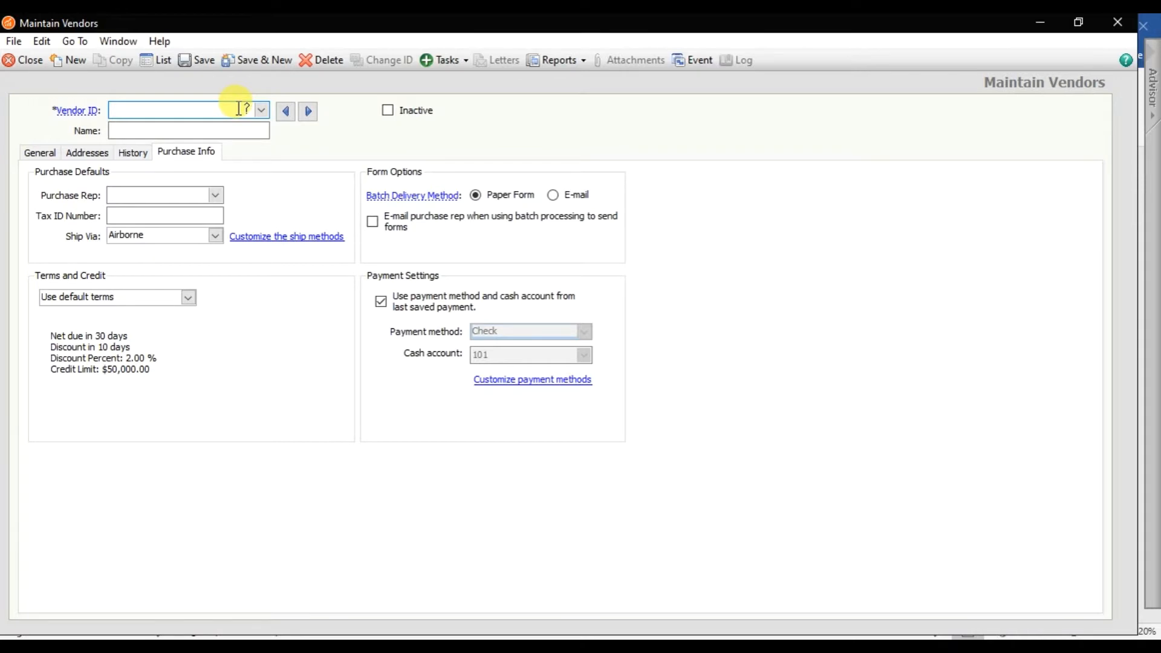
text(101)
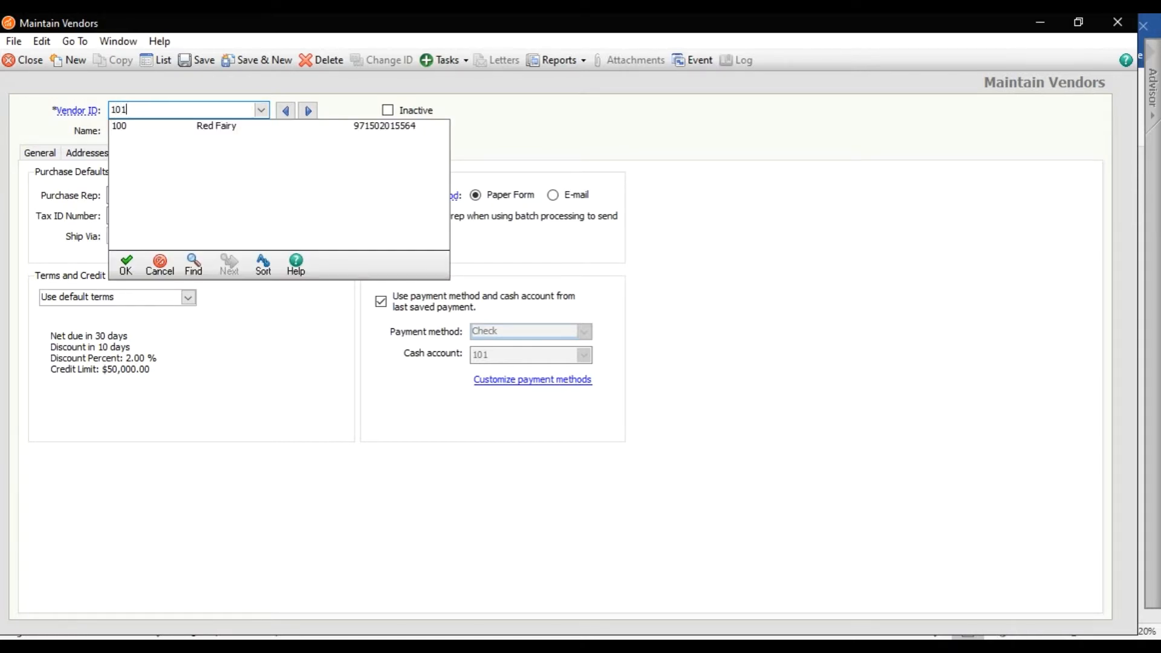
key(Tab)
text(2.	Carrefour)
click(149, 130)
key(BackSpace)
key(BackSpace)
key(BackSpace)
click(43, 152)
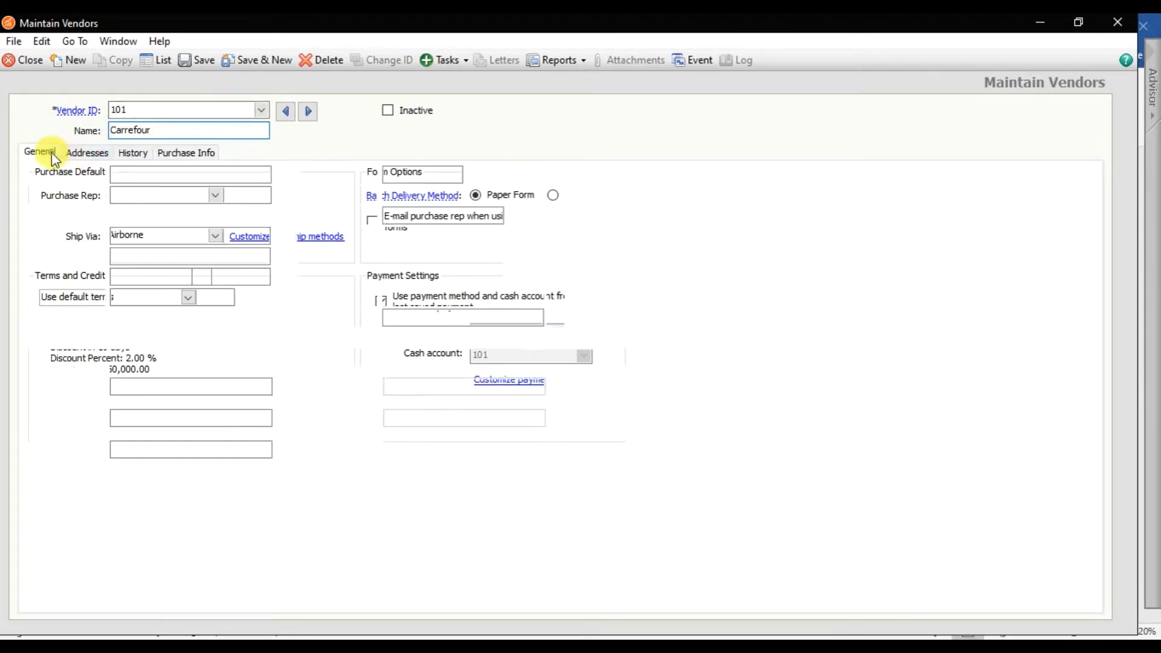
- Enter Carrefour's contact name, account number, a Sharjah mailing address and country UAE
click(181, 177)
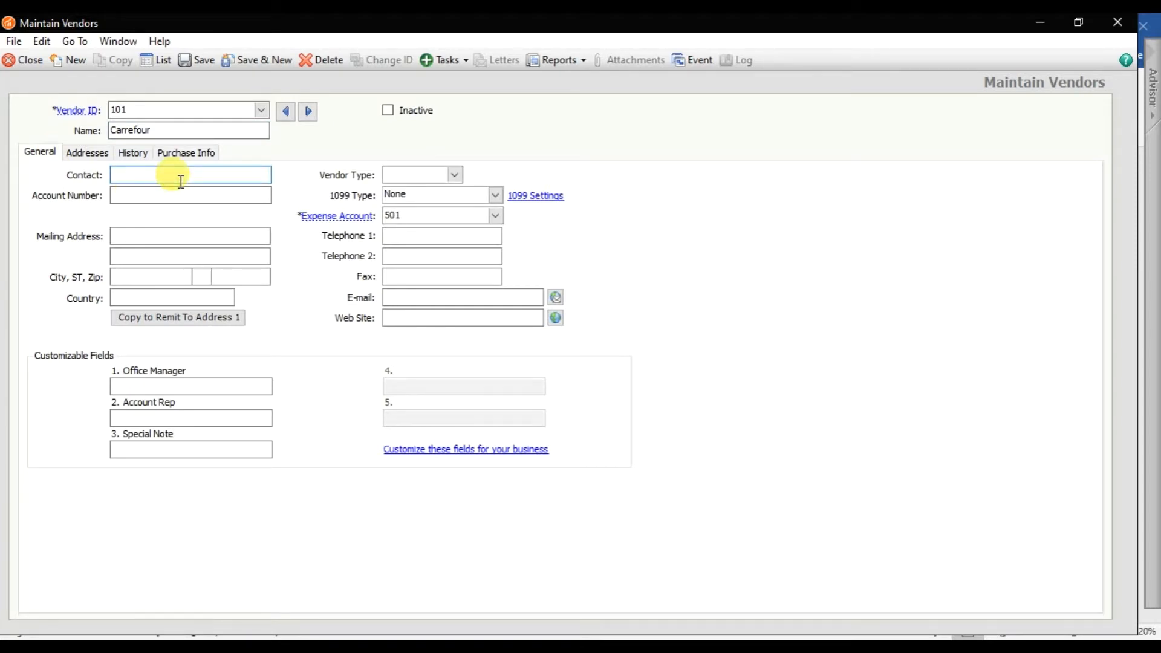
text(Ali8)
key(BackSpace)
key(Tab)
text(887)
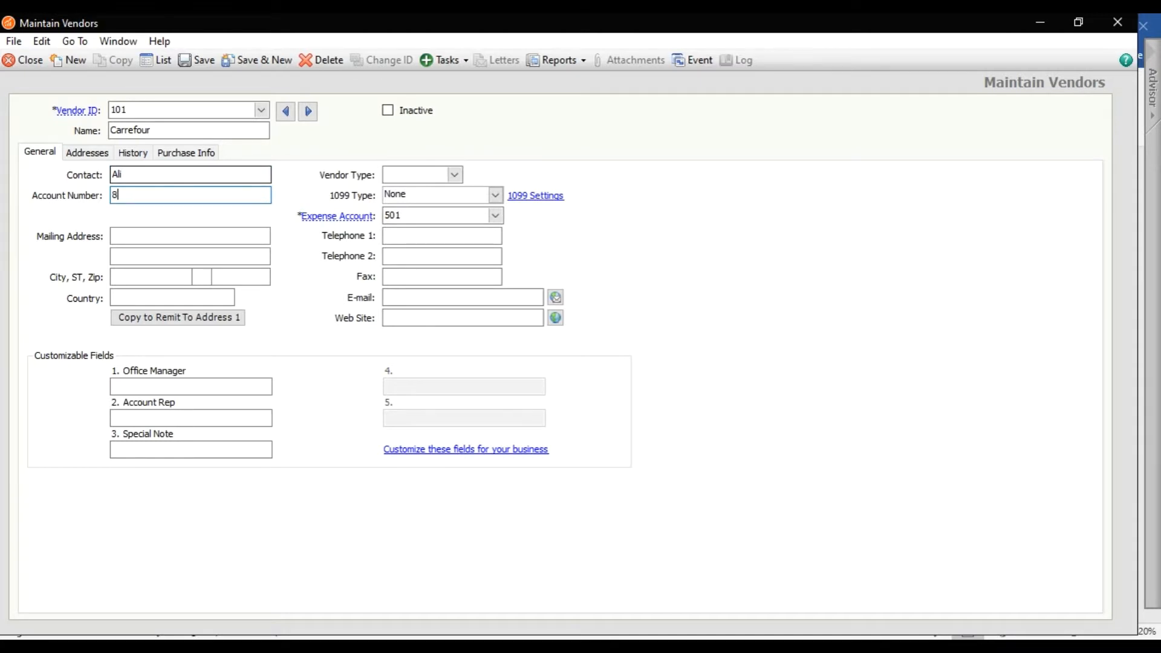
click(174, 235)
text(S)
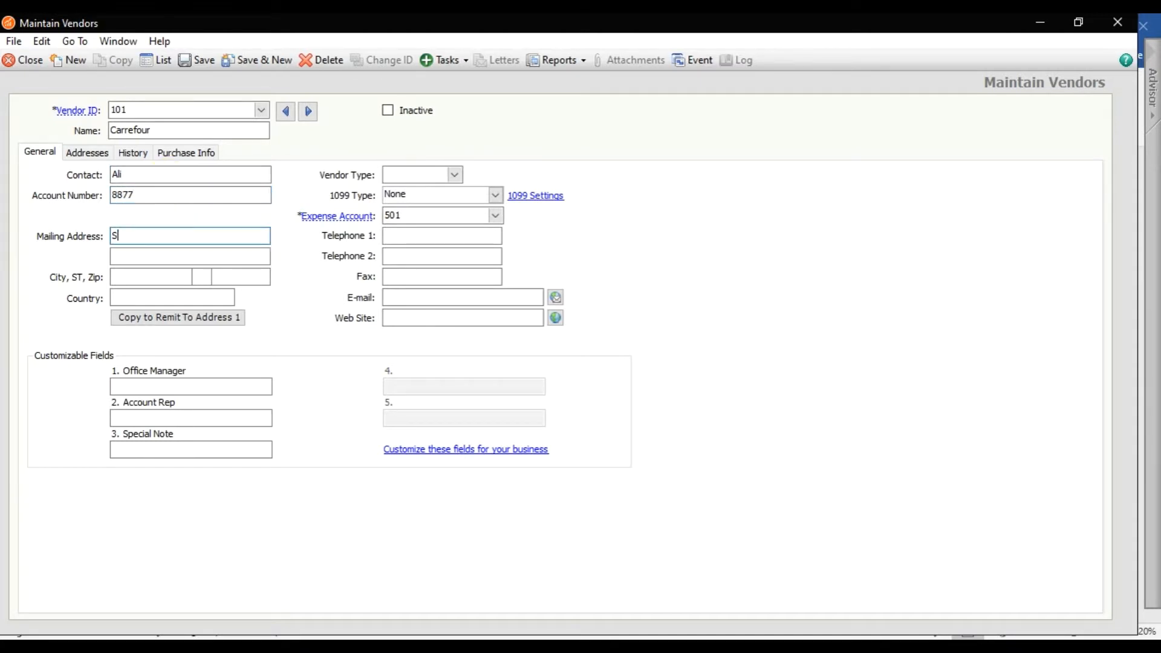
text(harjah)
click(165, 297)
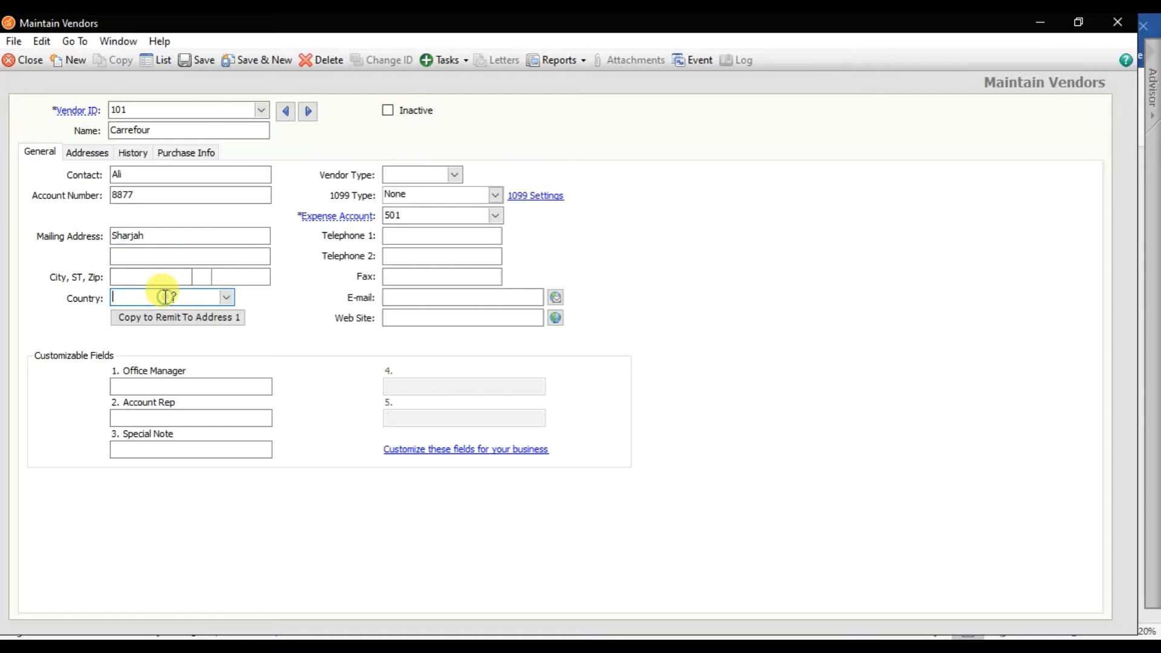
text(UAE)
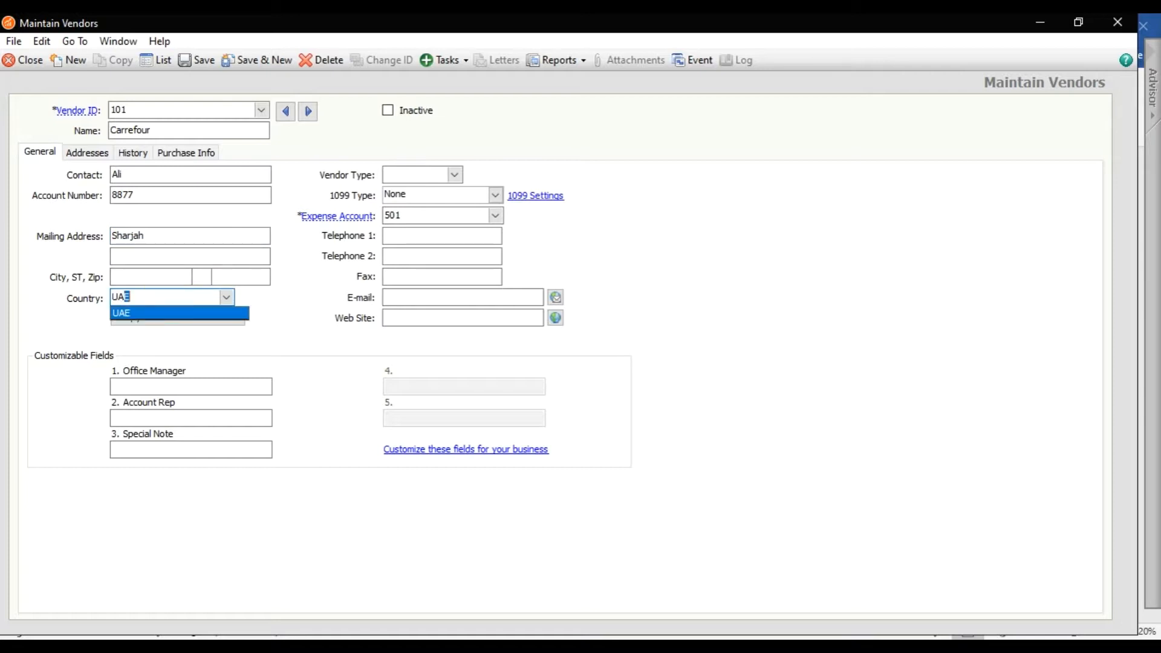
click(160, 314)
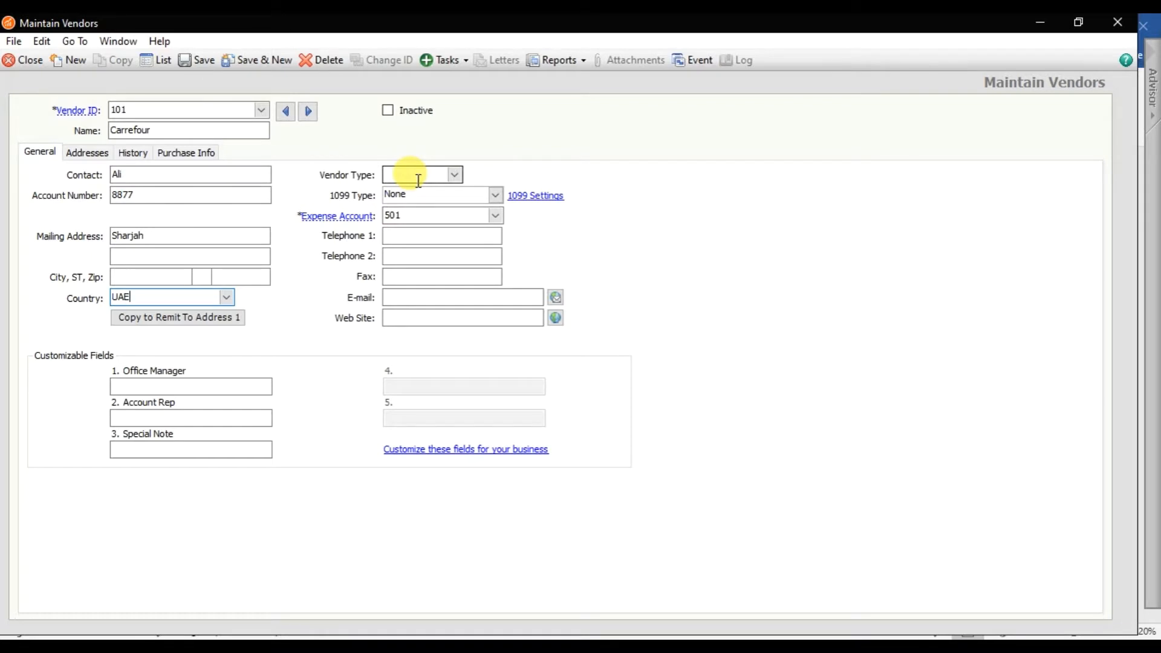
- Pass over vendor type, expense account, e-mail and web site, then view Carrefour's History tab
click(419, 181)
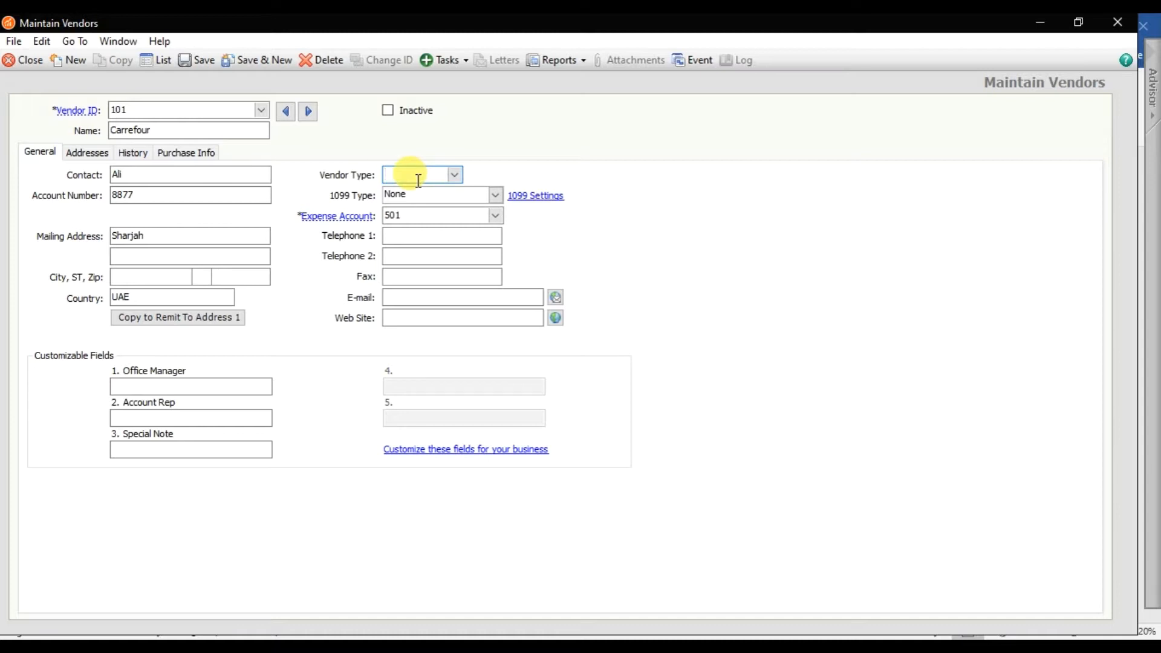
click(423, 215)
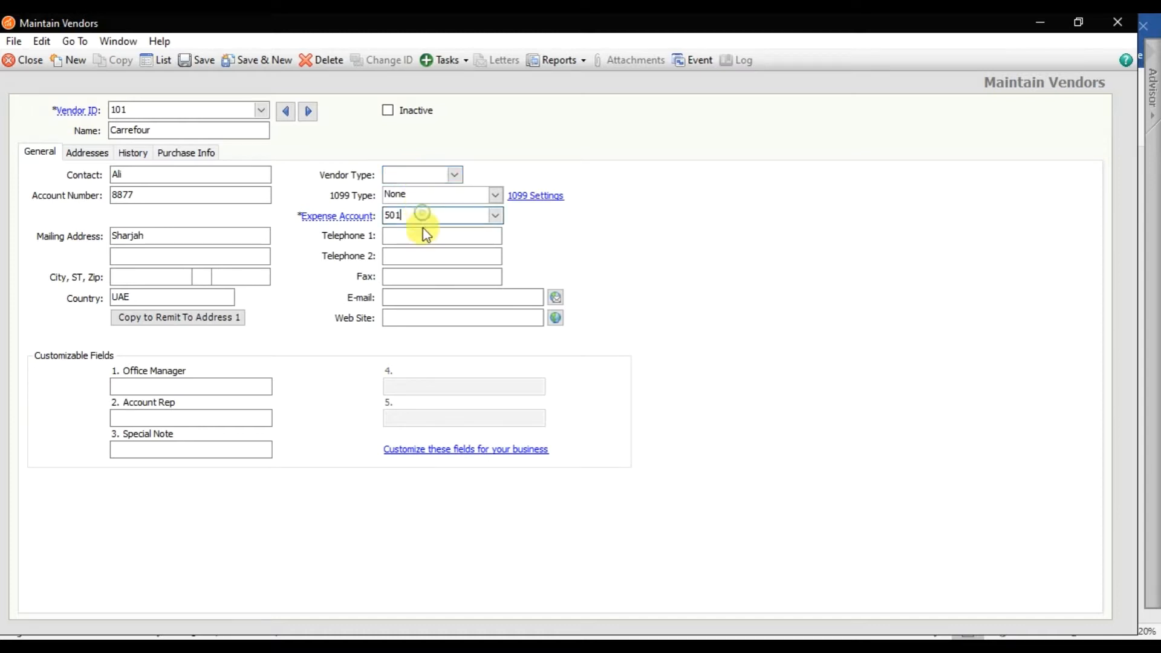
click(423, 295)
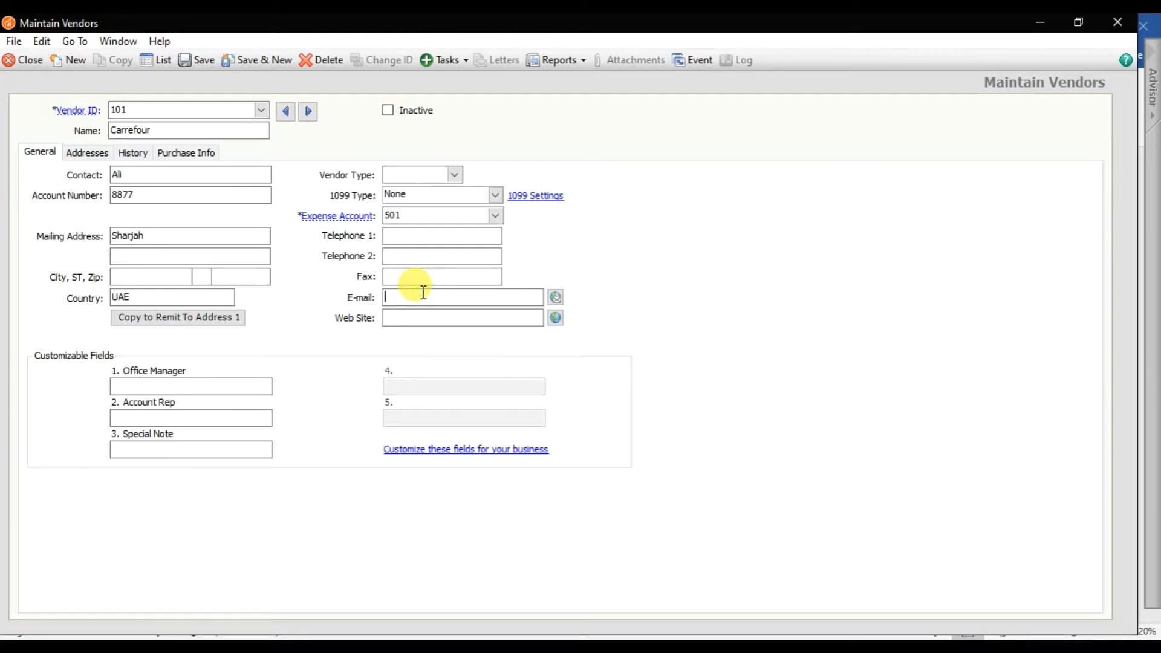
click(428, 311)
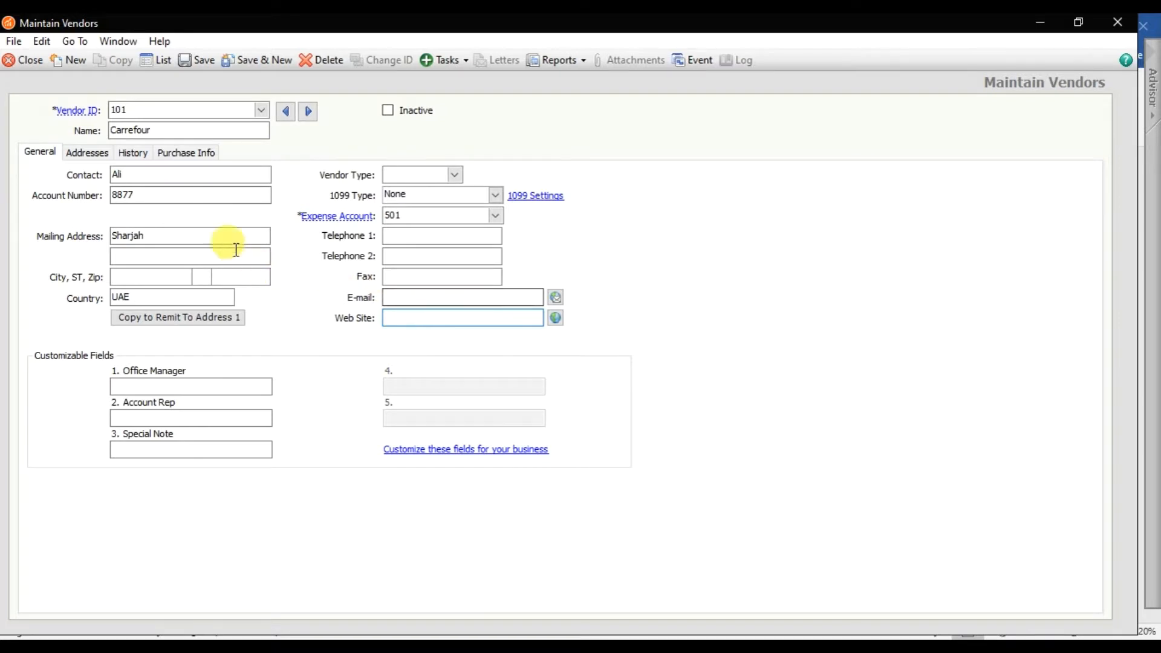
click(133, 153)
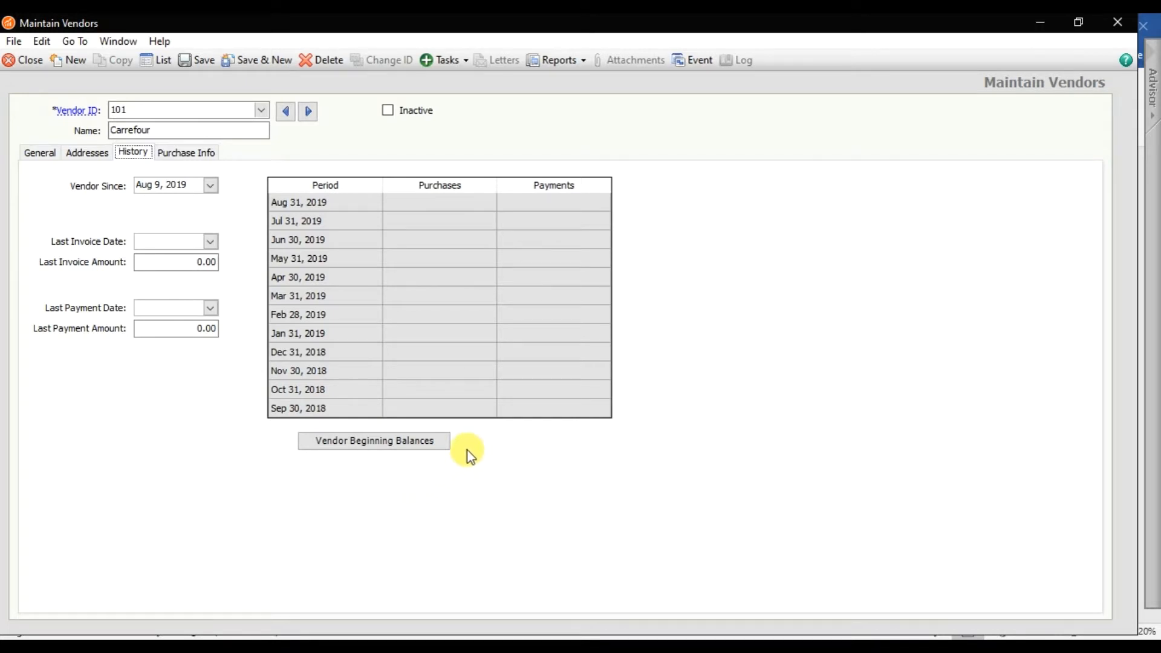
- Set Carrefour's cash account to 106 Dubai Islamic Bank, keeping the last saved payment settings
click(203, 156)
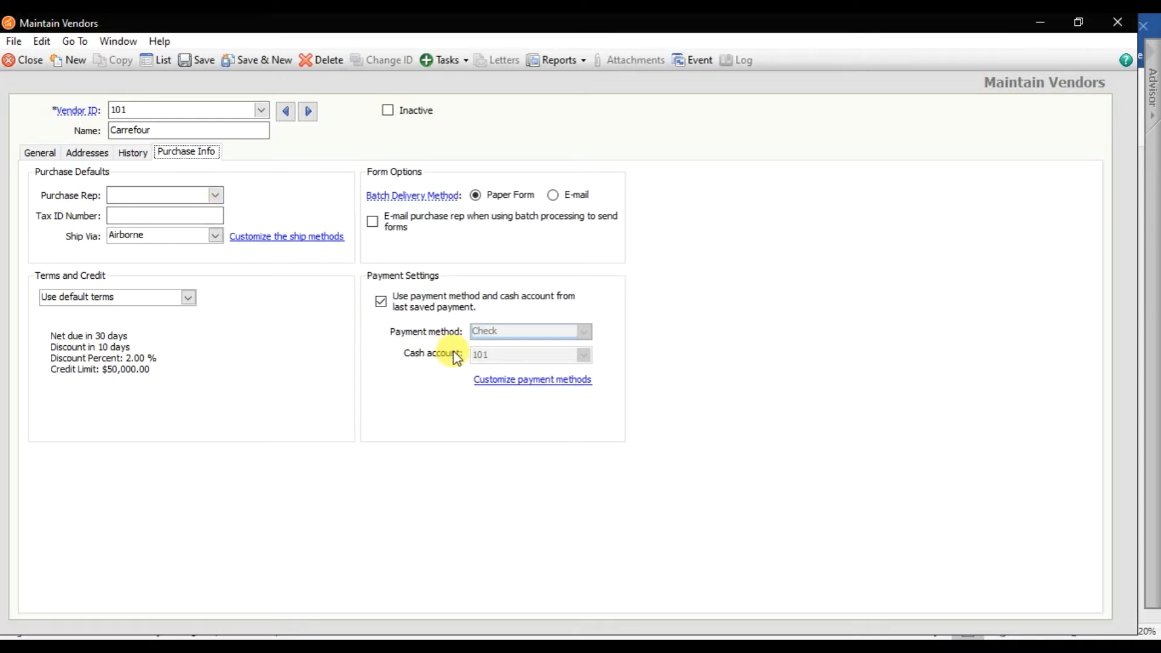
click(382, 309)
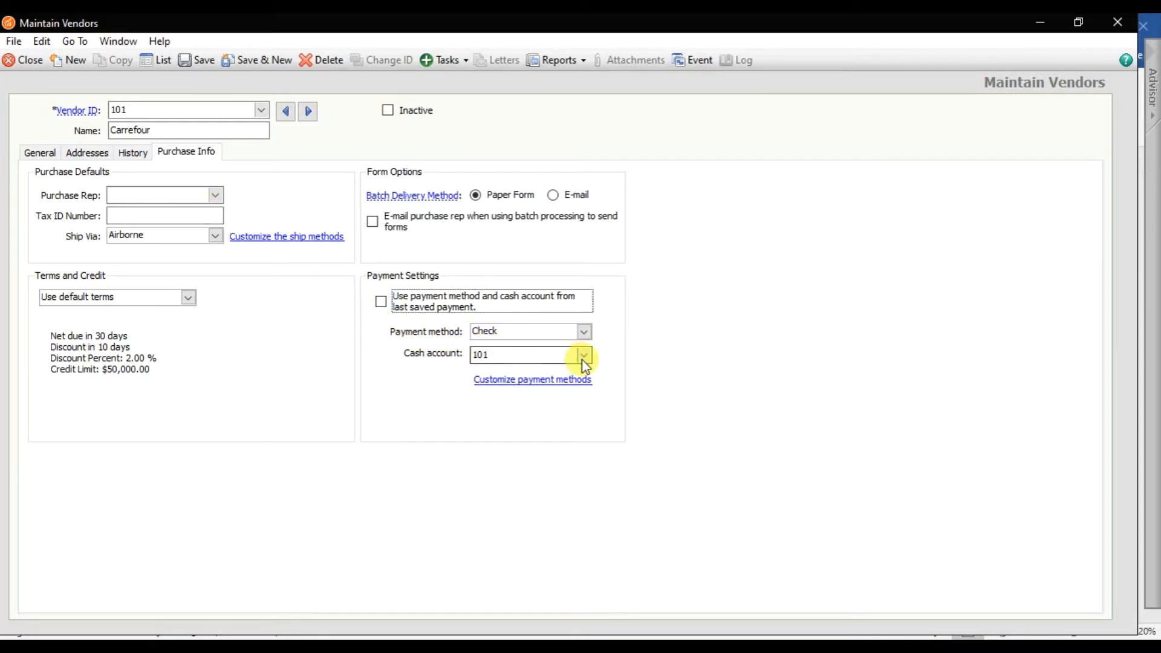
click(583, 357)
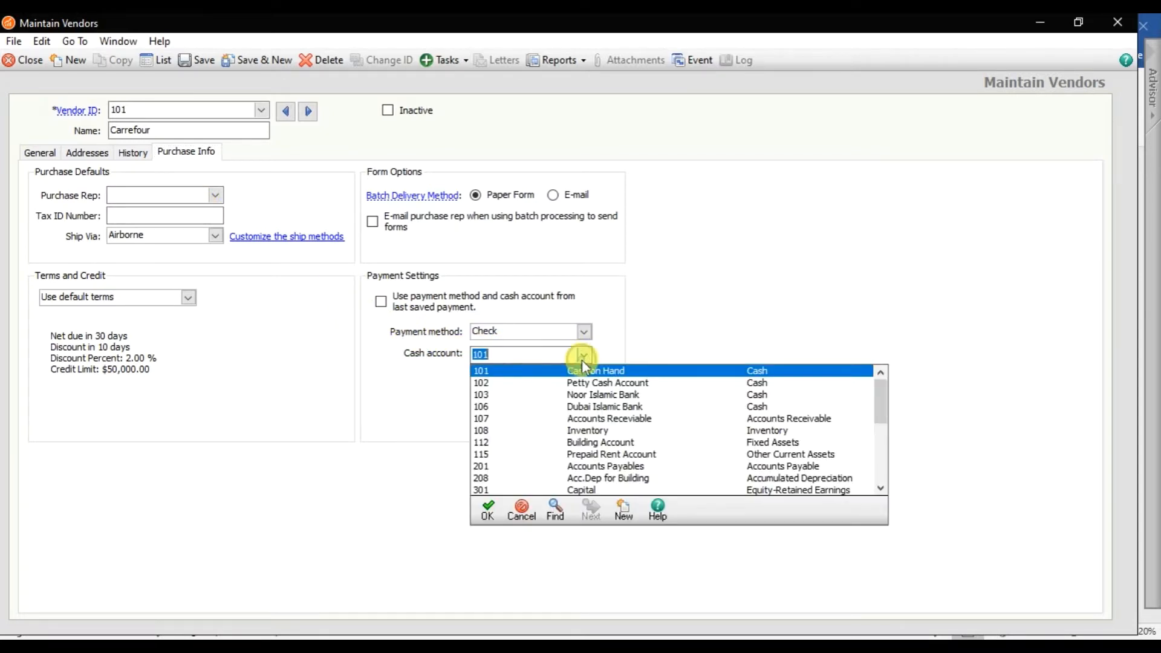
double_click(620, 407)
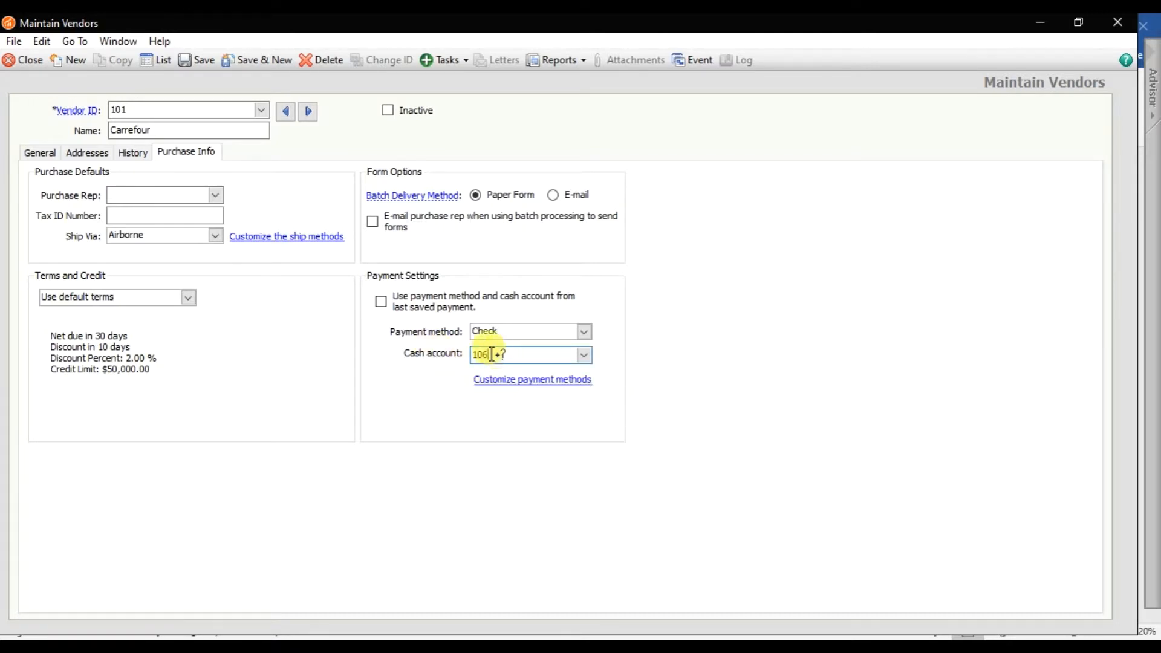
click(381, 305)
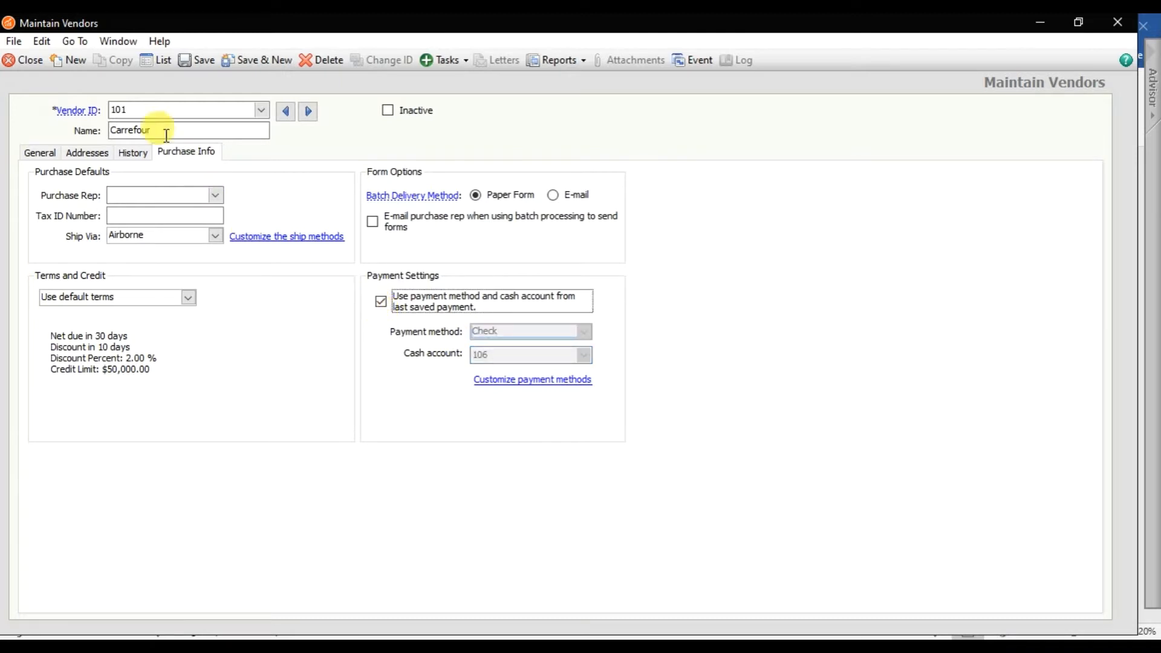
- Save vendor 101 Carrefour and load vendor 100 Red Fairy
click(198, 61)
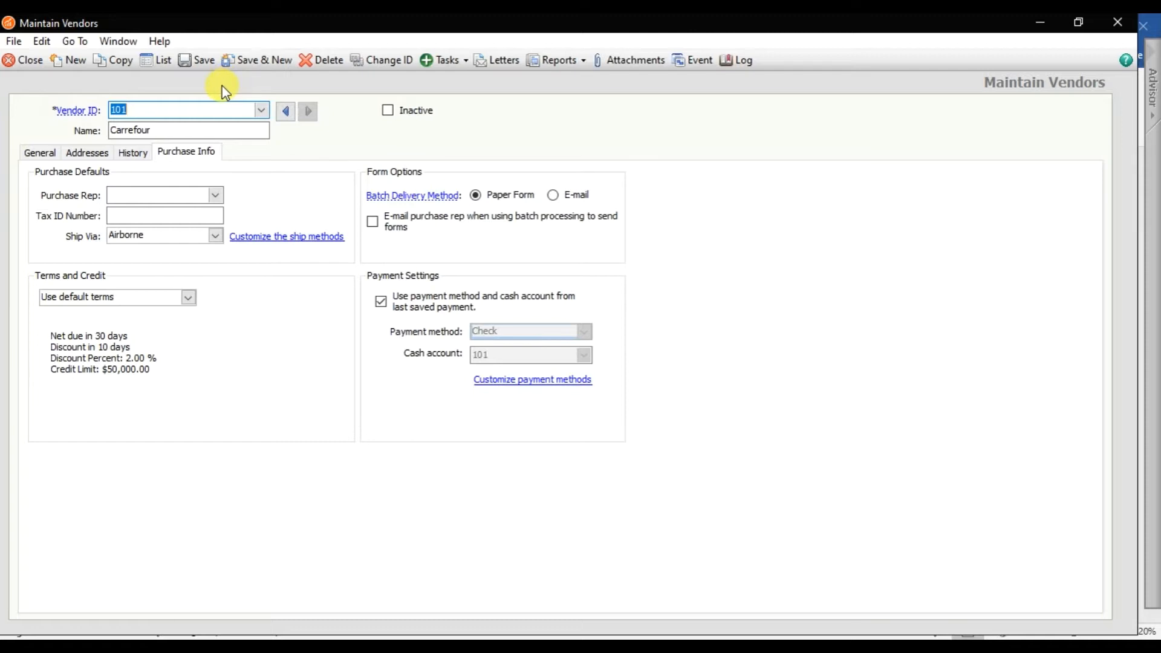
click(260, 110)
click(234, 127)
- Switch between vendors 101 Carrefour and 100 Red Fairy in the Vendor ID list
click(260, 110)
click(237, 137)
click(256, 113)
click(234, 123)
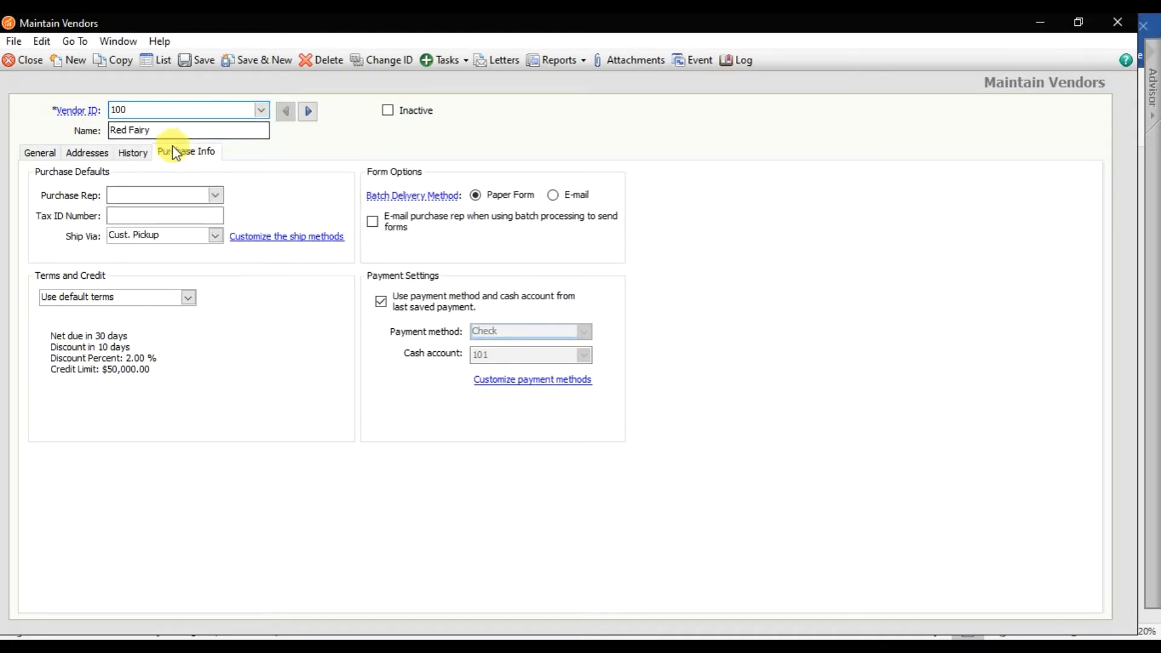
- Select the vendor name Wind International in the Word task list
click(384, 646)
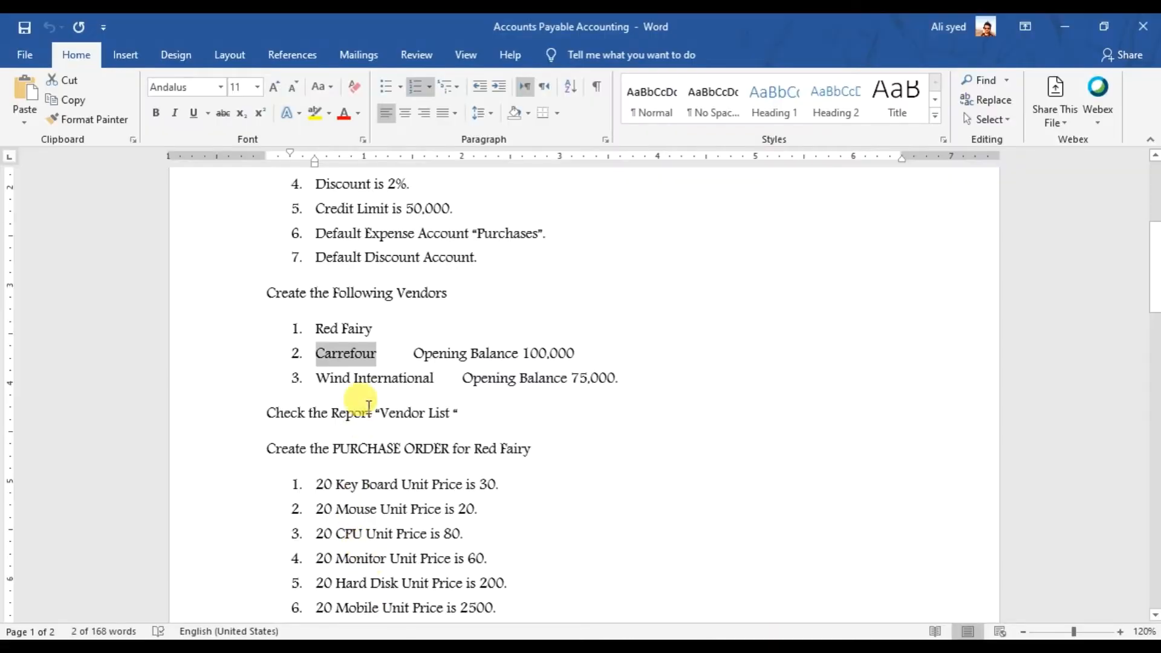
click(377, 329)
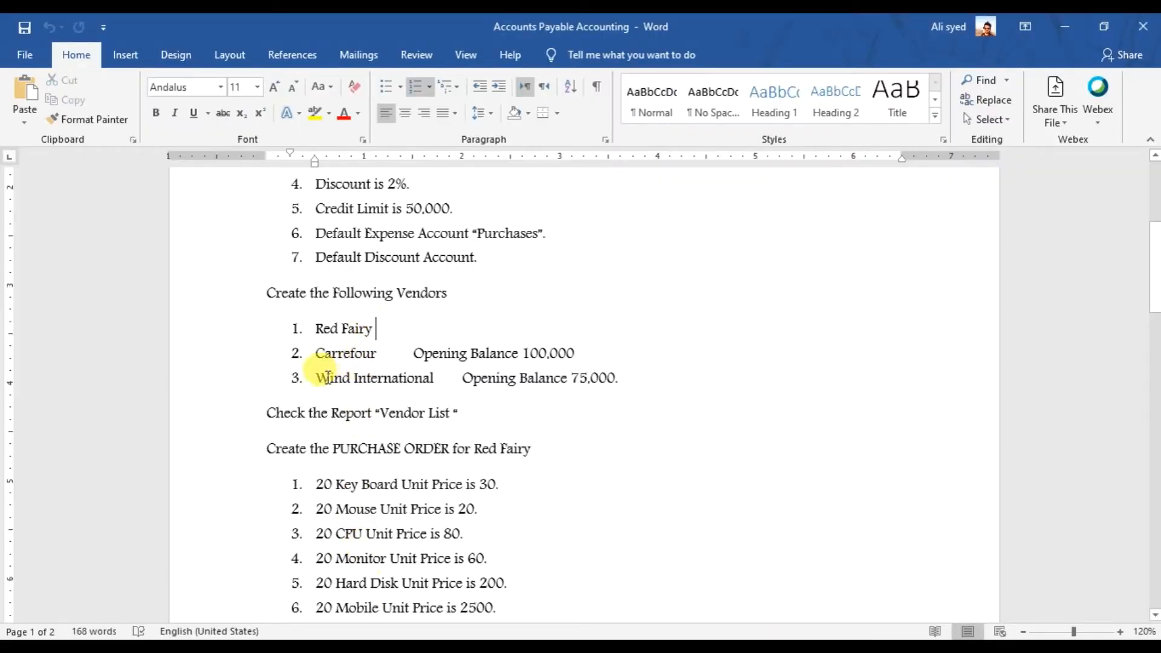
drag(315, 378, 404, 390)
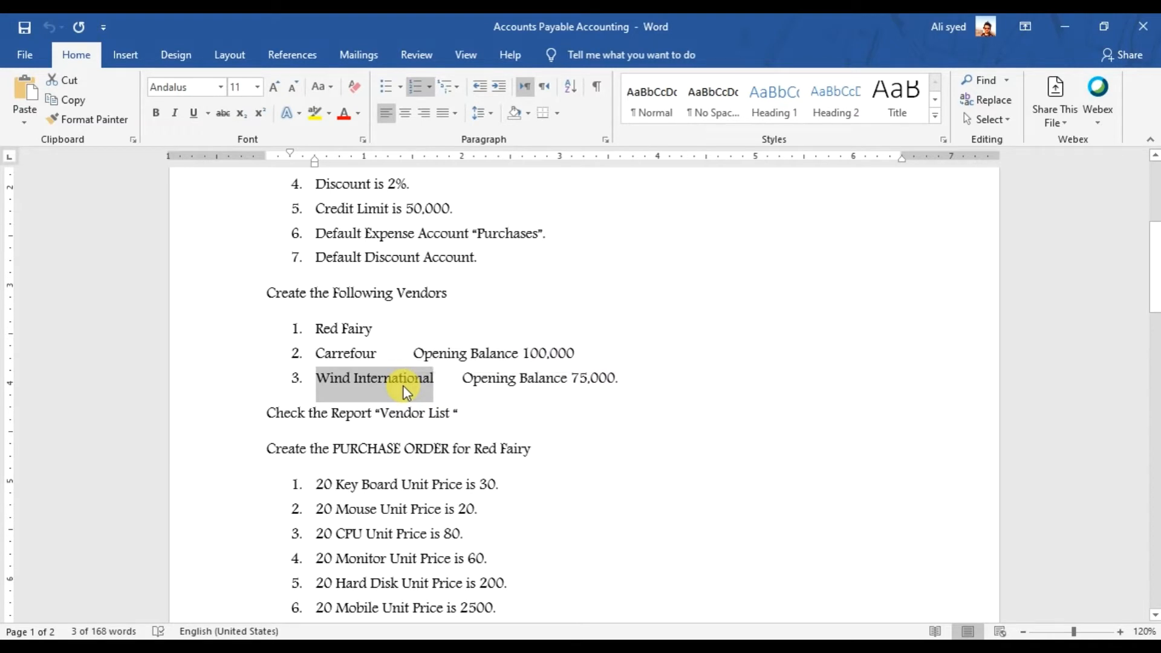
- Return to the Sage vendor form and delete the Vendor ID's last digit
click(738, 648)
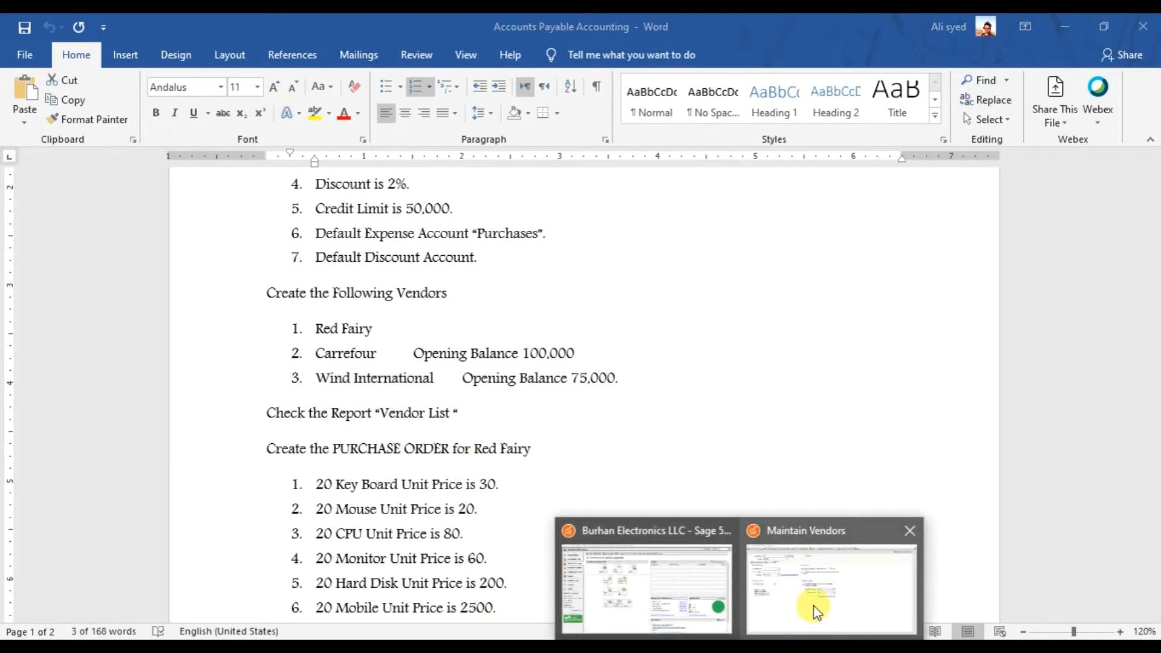
click(817, 612)
click(238, 112)
key(BackSpace)
- Enter vendor ID 102 with the pasted name Wind International
text(2)
key(Tab)
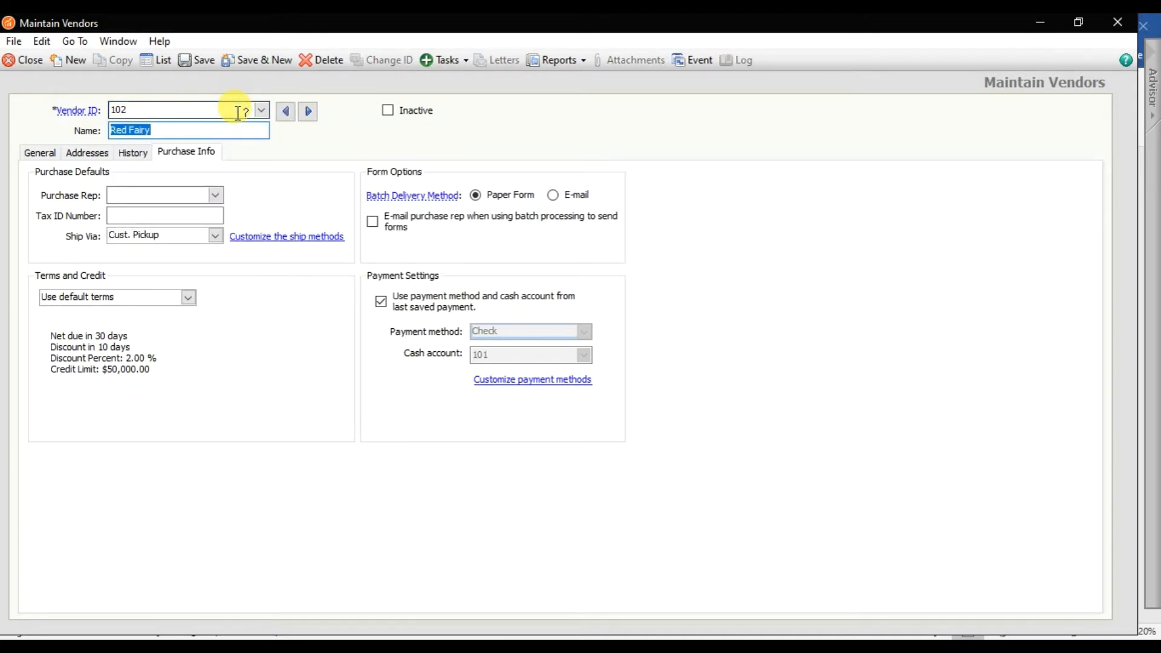
text(3.	Wind International)
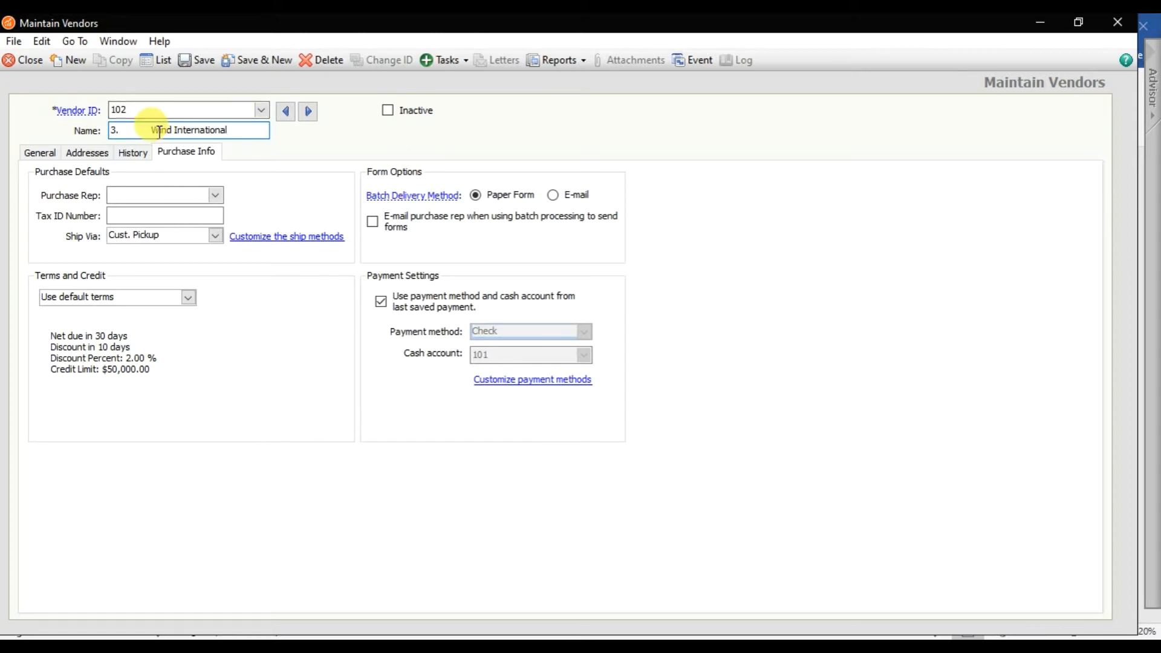
click(153, 131)
key(BackSpace)
key(BackSpace)
key(BackSpace)
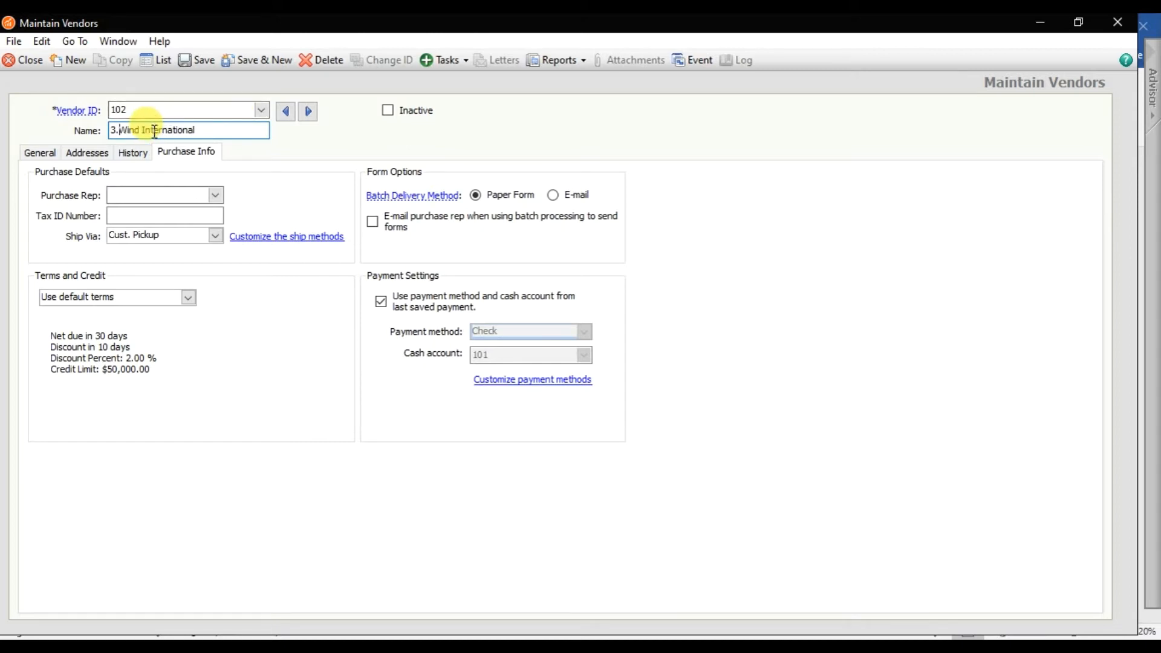
- On the General tab, change the address building number to 6 and complete the contact name
click(39, 151)
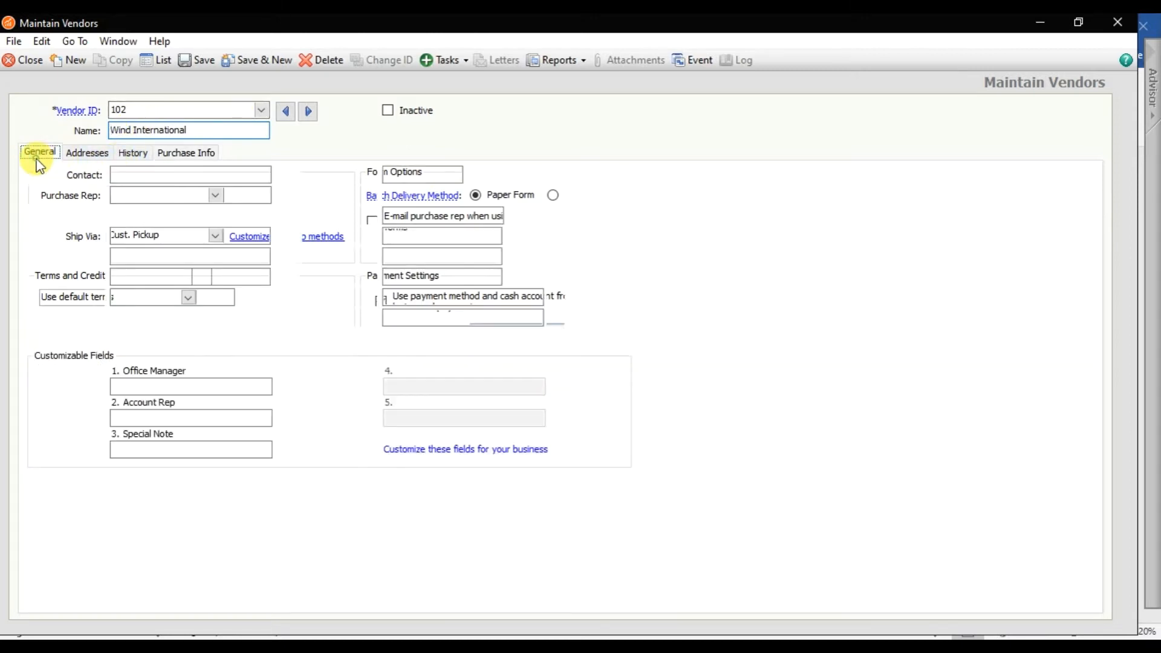
click(164, 174)
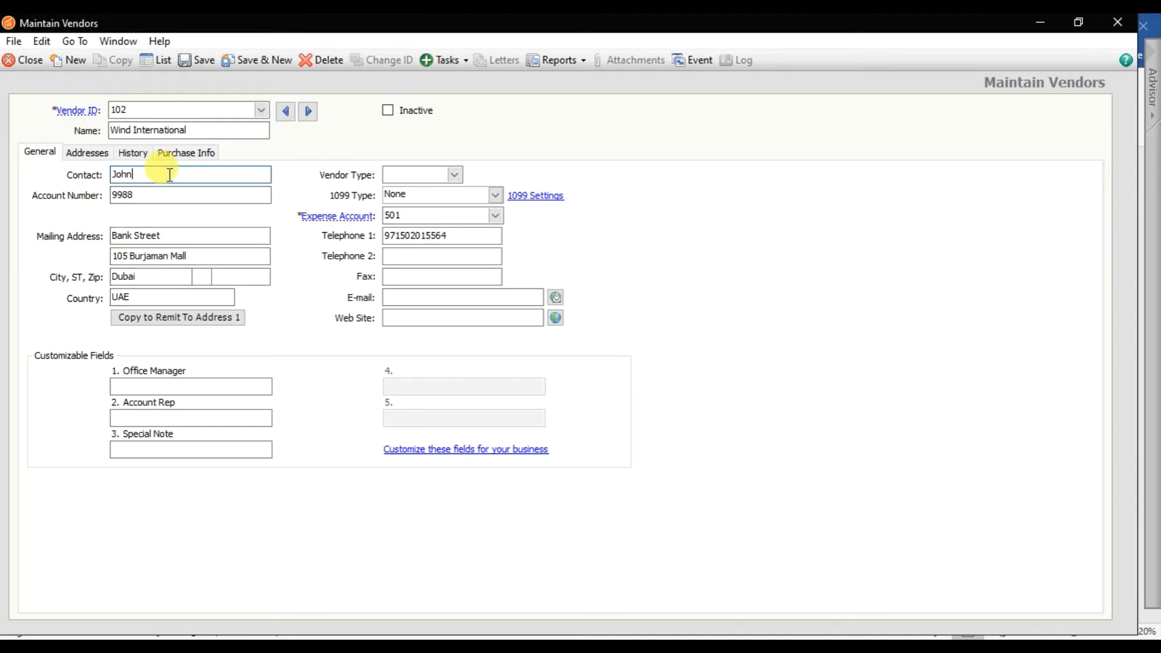
click(127, 256)
key(BackSpace)
text(6)
click(142, 174)
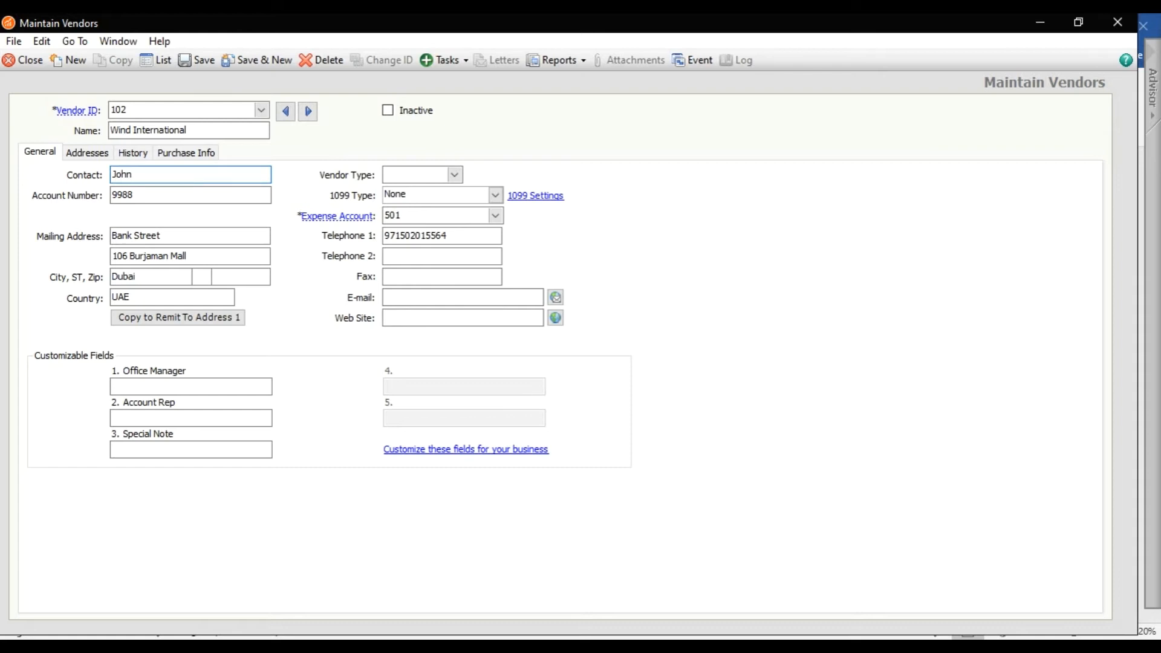
text(ny)
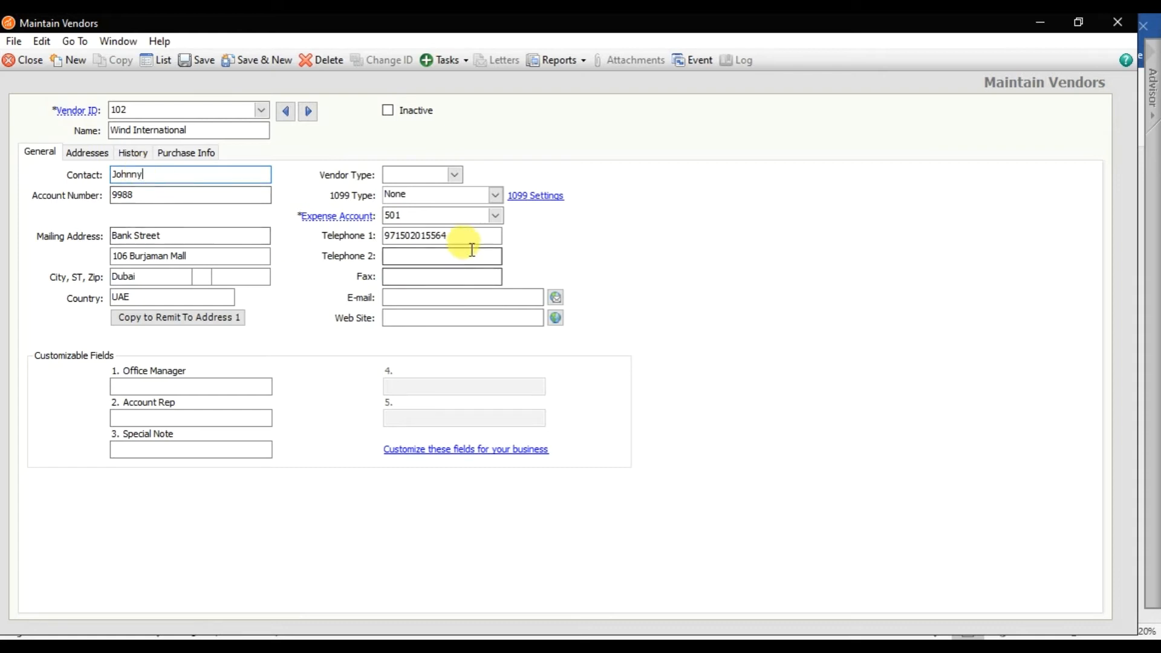
- Set payment method Check with cash account 106 Dubai Islamic Bank and save vendor 102
click(192, 154)
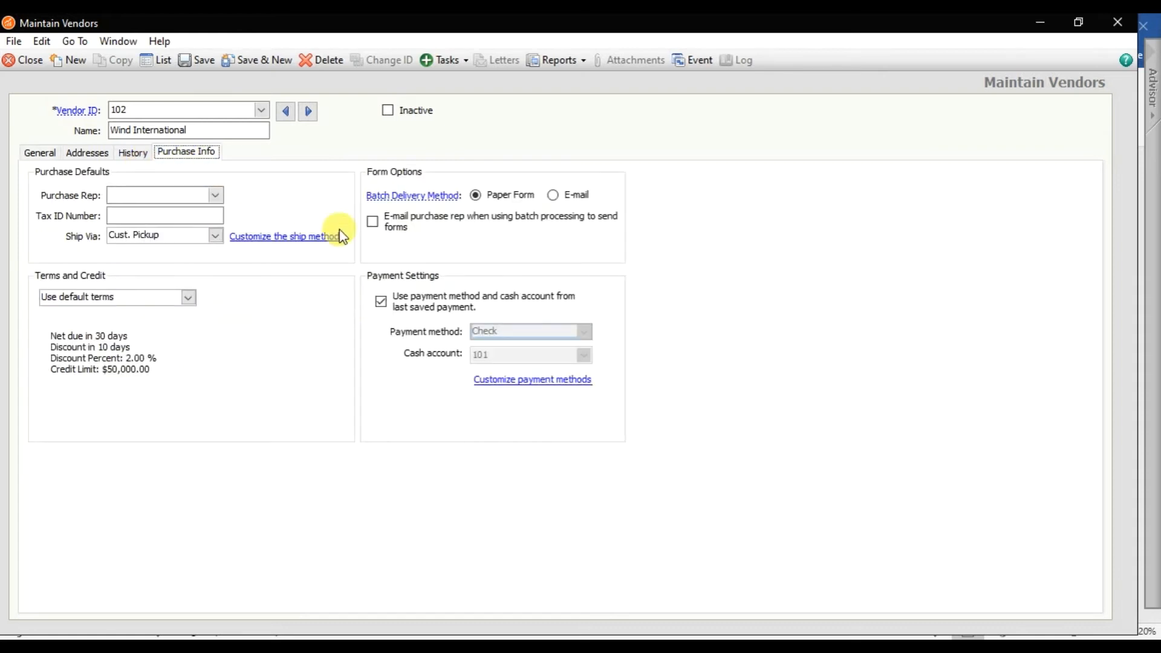
click(382, 303)
click(582, 333)
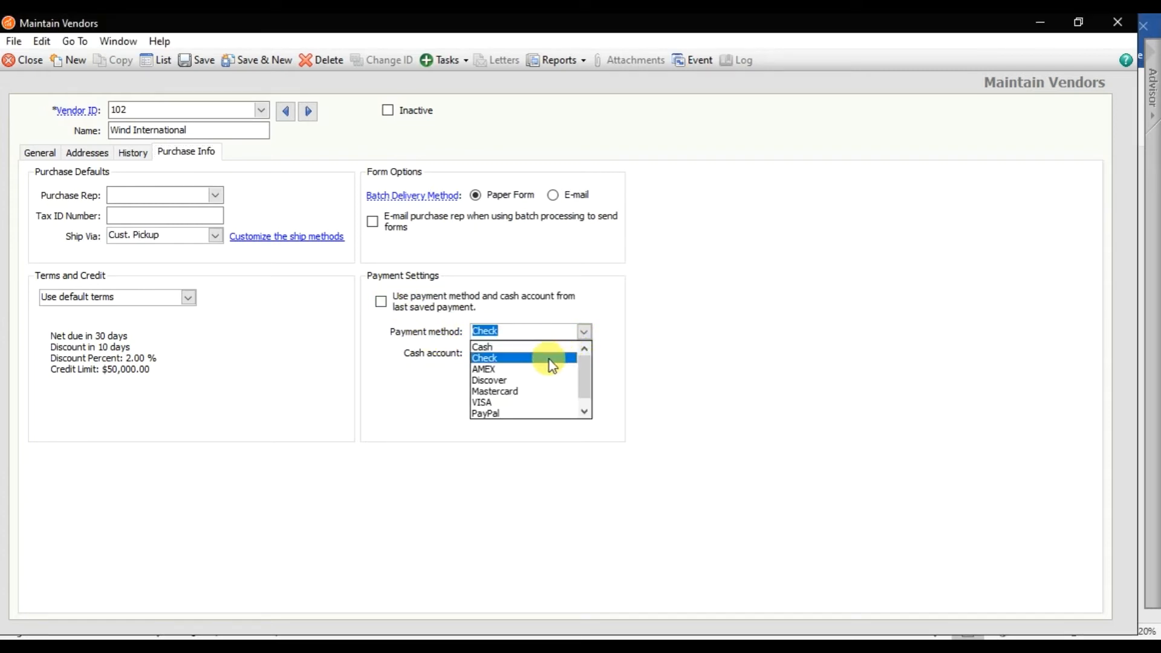
click(544, 358)
click(584, 356)
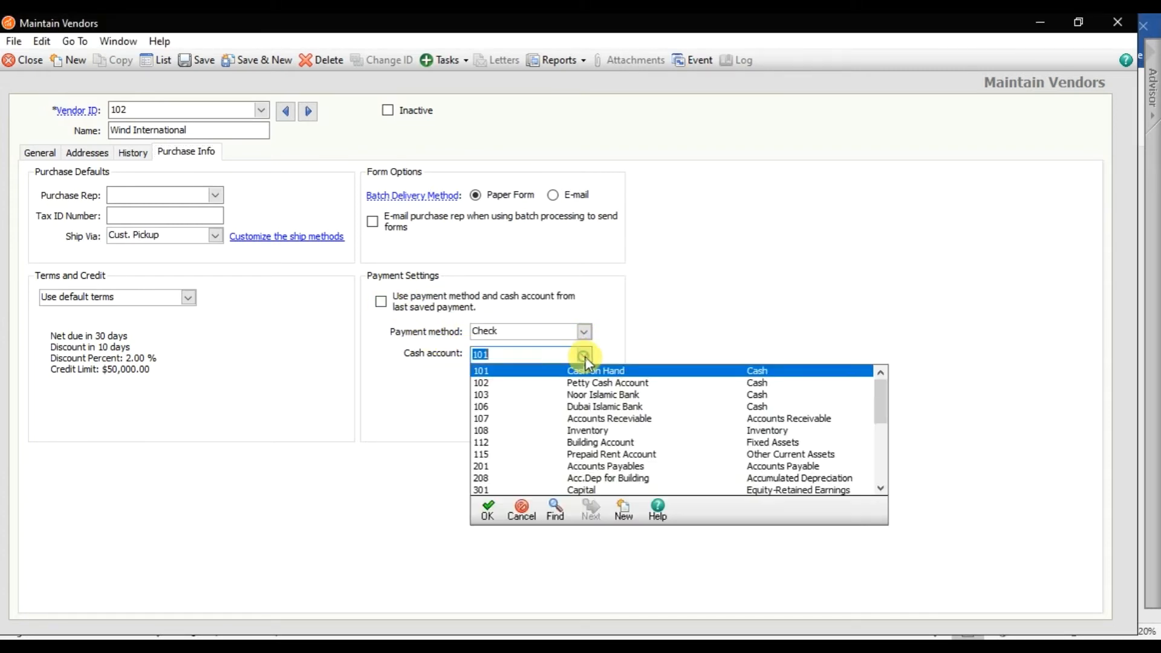
click(648, 407)
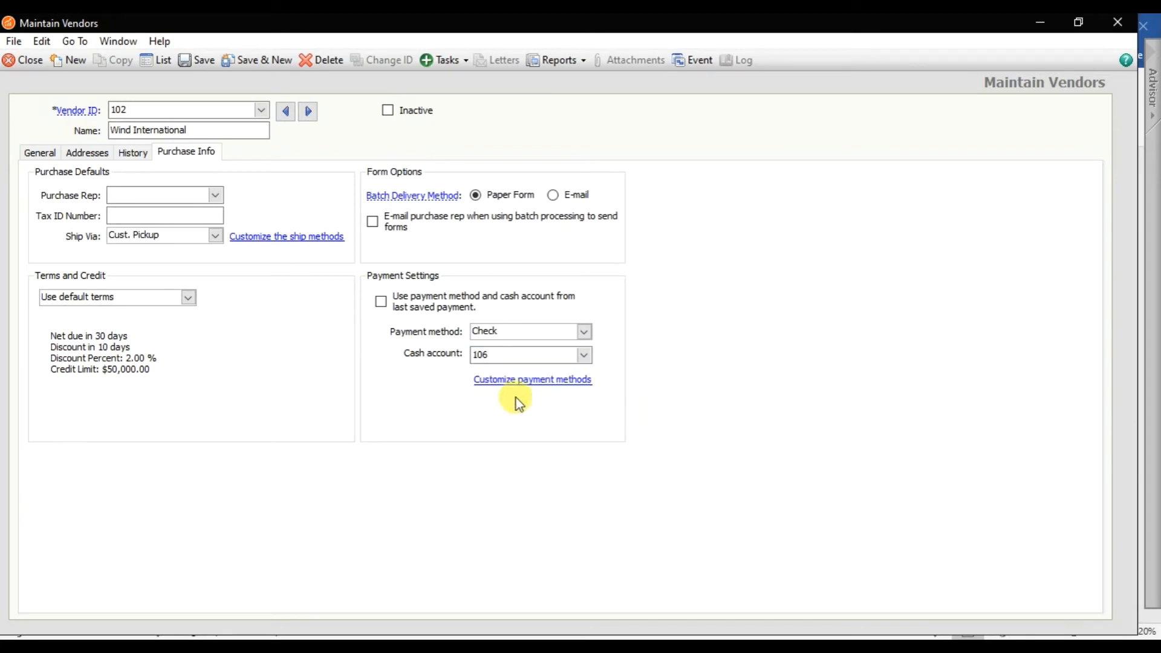
click(193, 60)
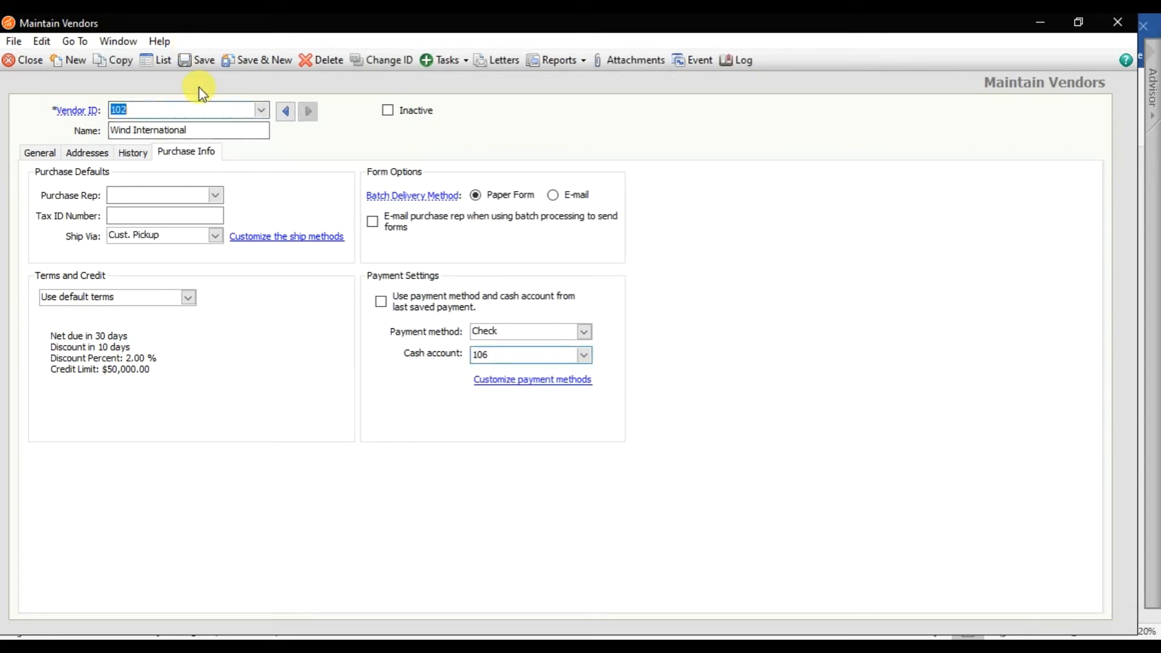
click(260, 112)
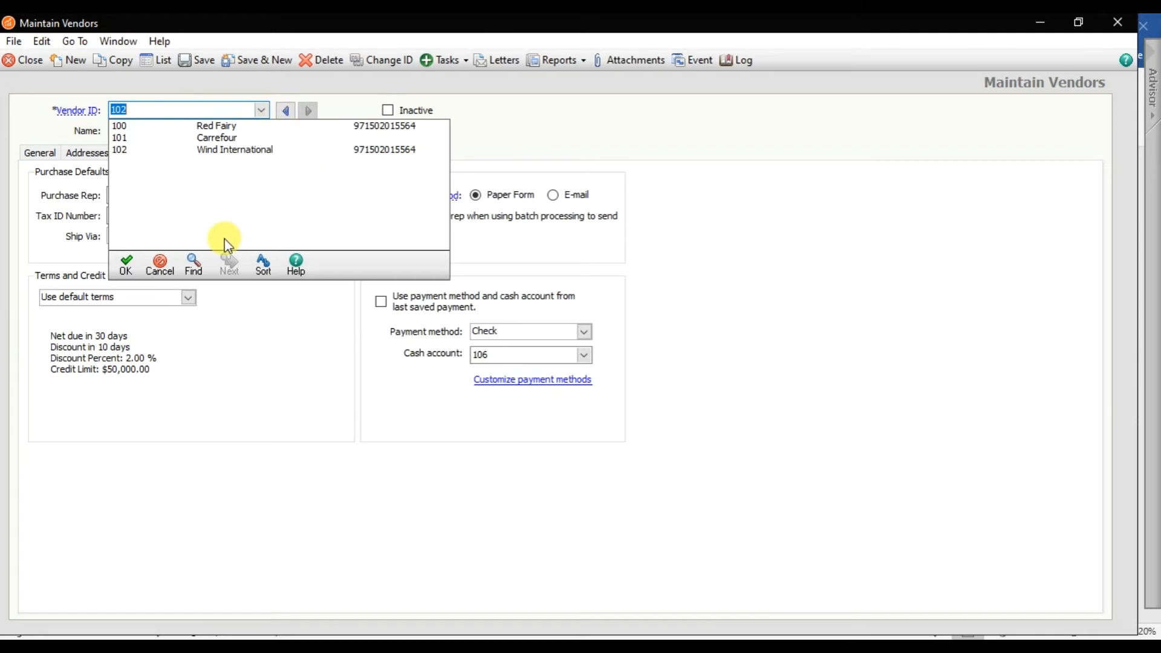
- Open Vendor Beginning Balances and bring up the purchase entries for 101 Carrefour
click(155, 263)
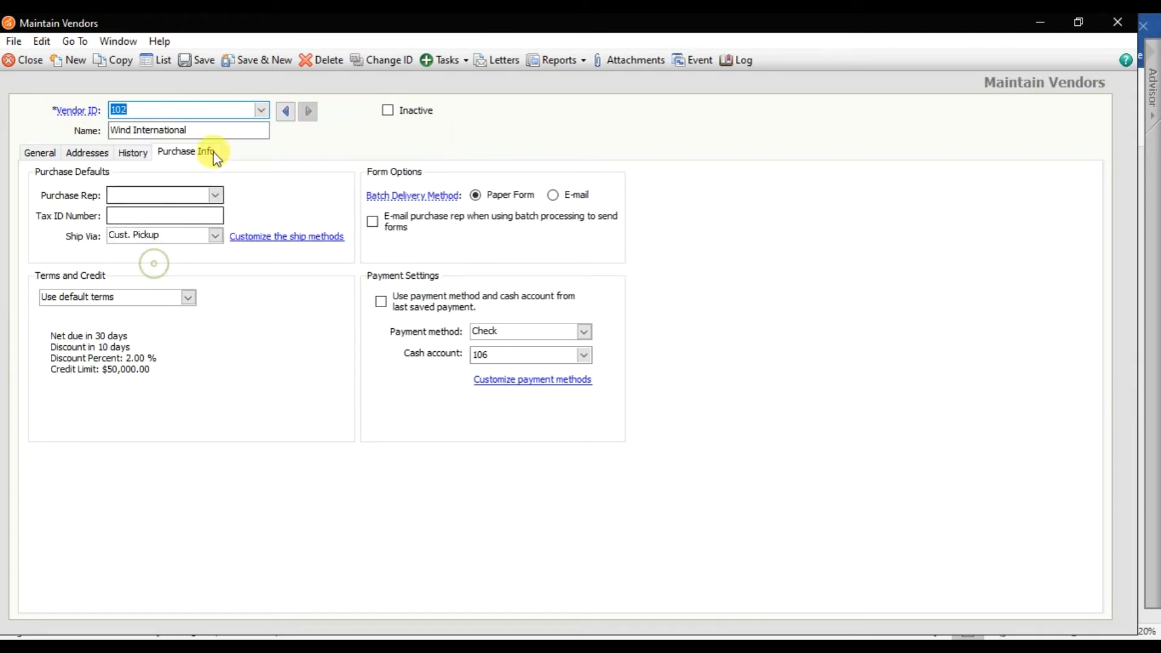
click(132, 152)
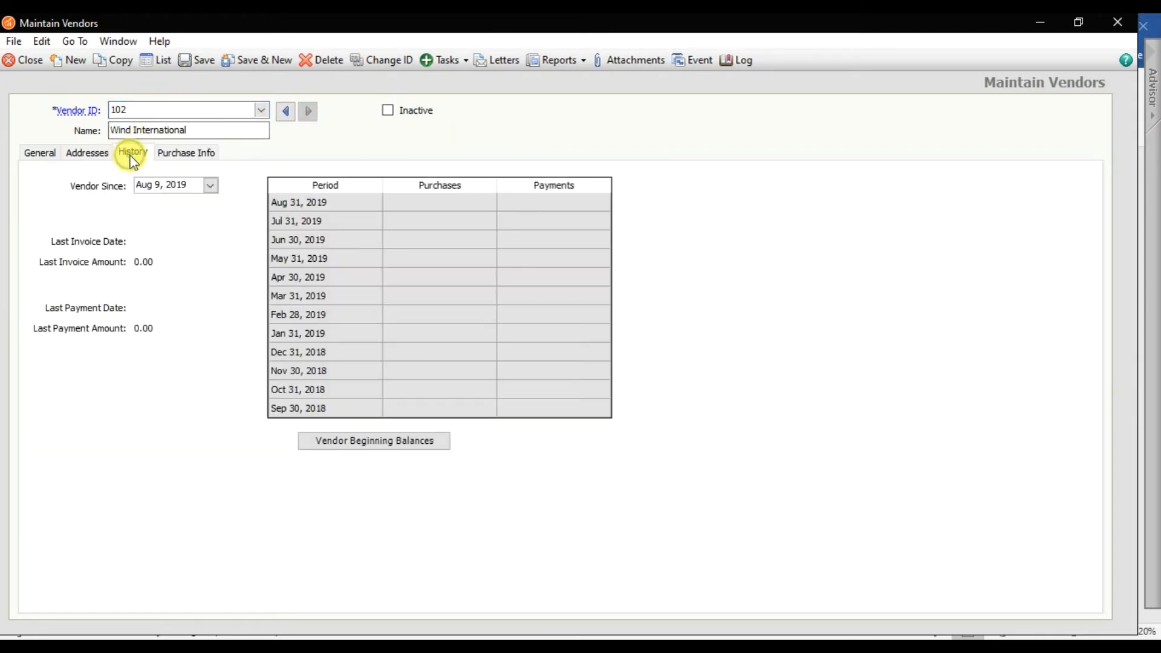
click(376, 452)
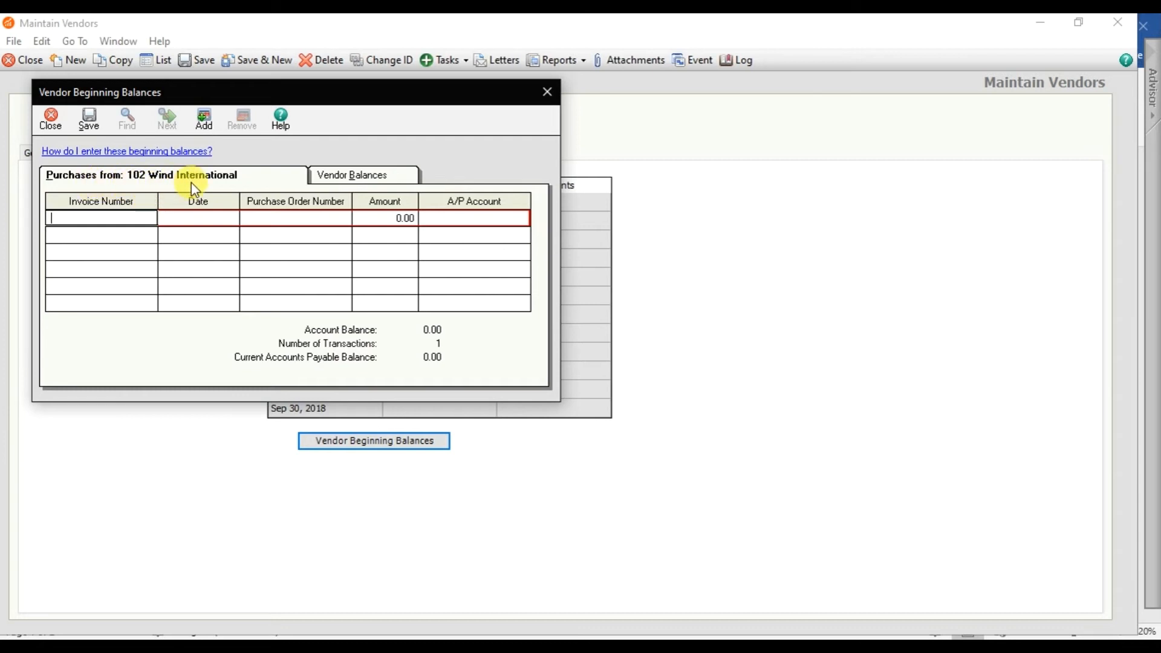
click(352, 176)
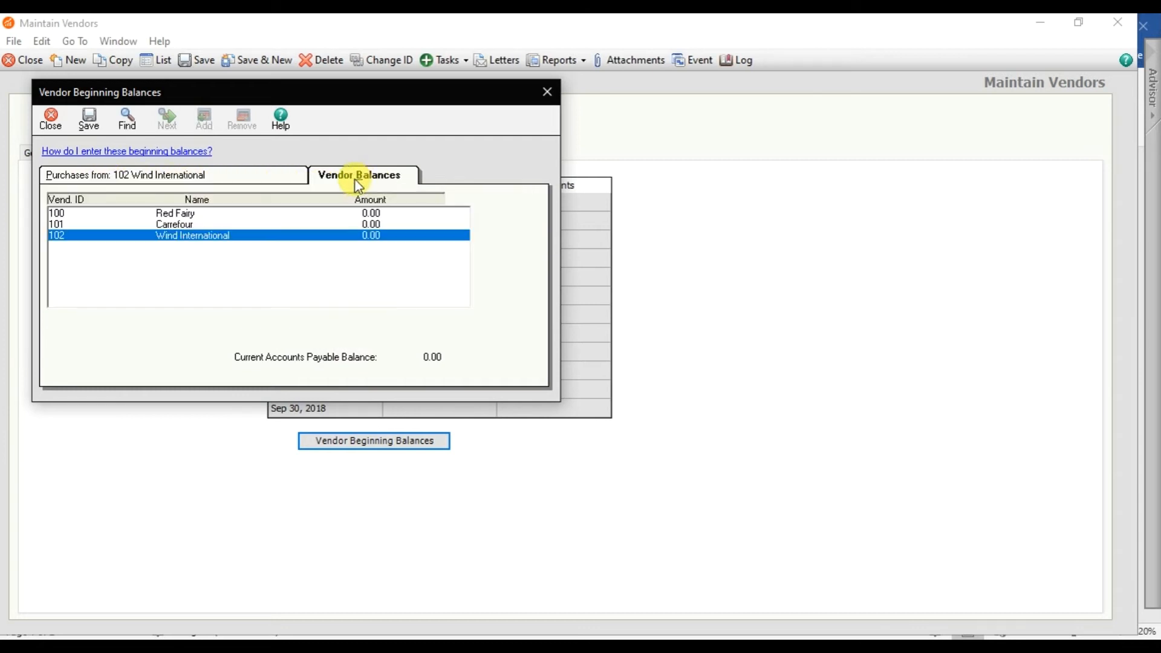
click(371, 224)
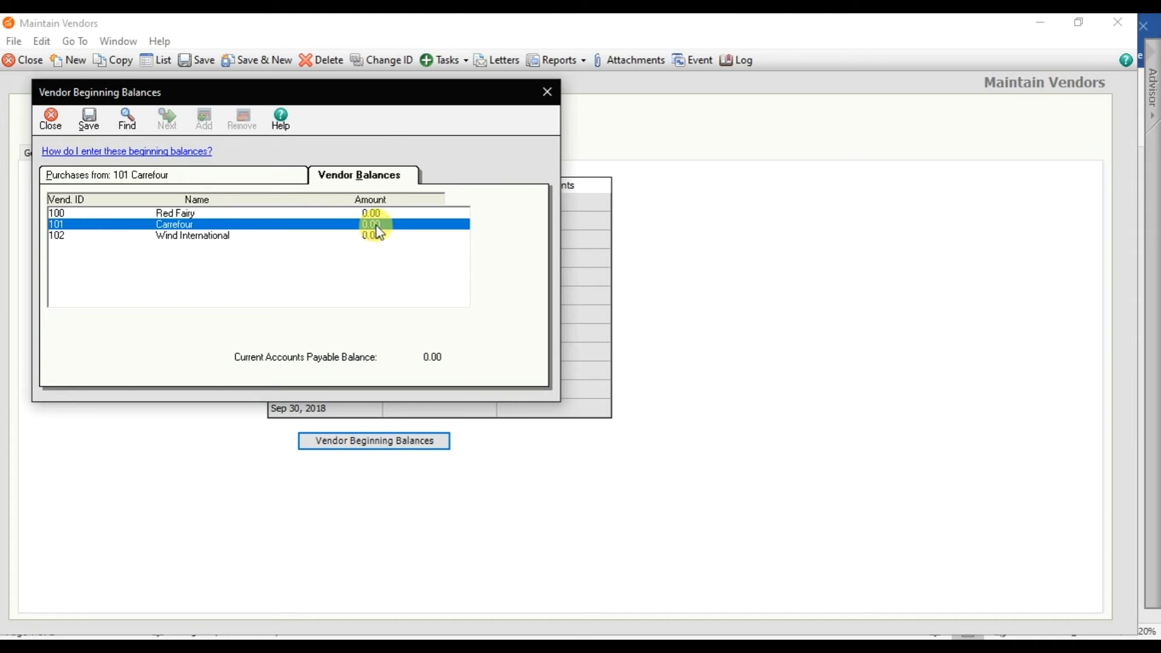
click(219, 175)
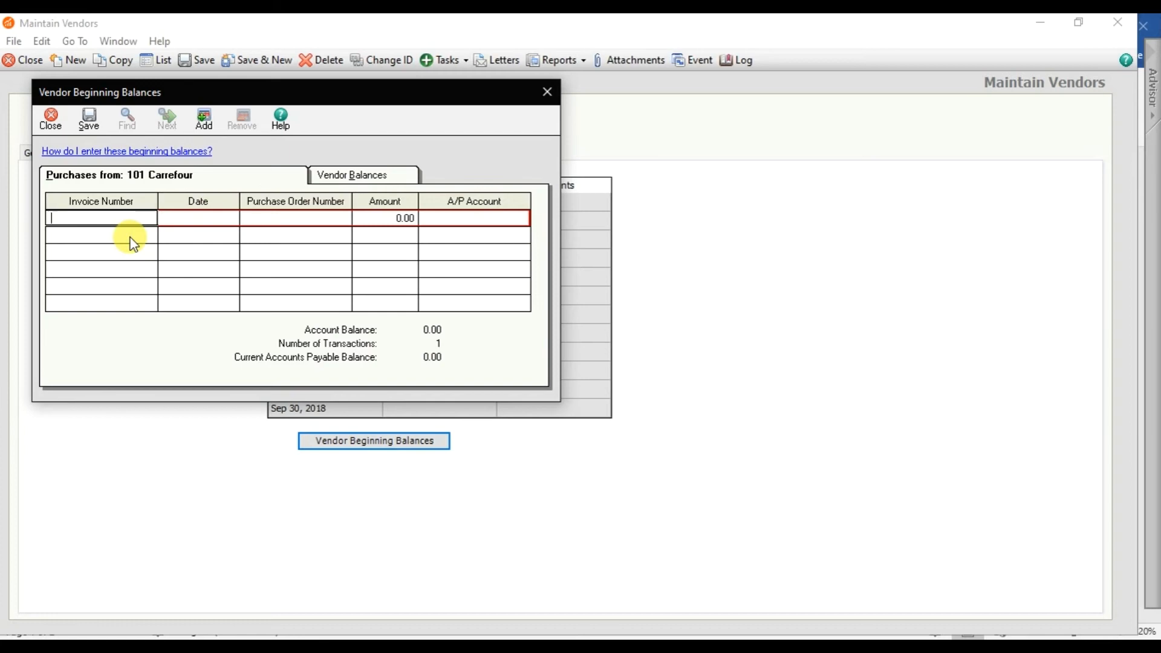
- Enter Carrefour's opening invoice 0000 dated 01/01/2019, PO 0000, amount 100,000
text(0000)
key(Tab)
text(01)
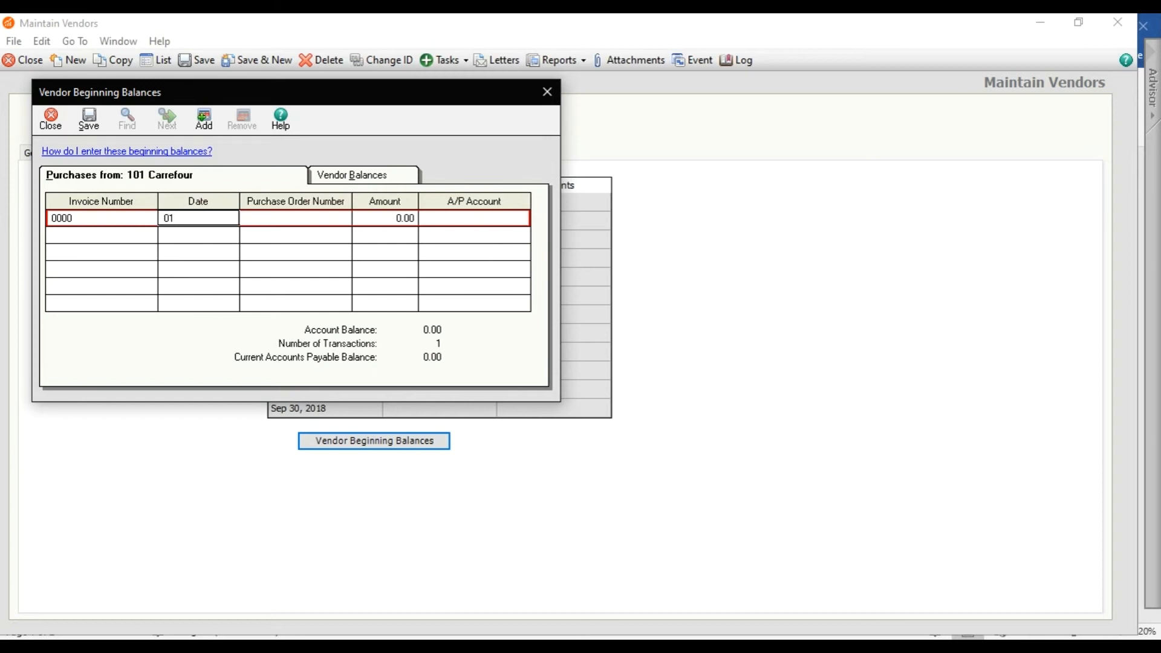
text(/01/2019)
key(Tab)
text(0000)
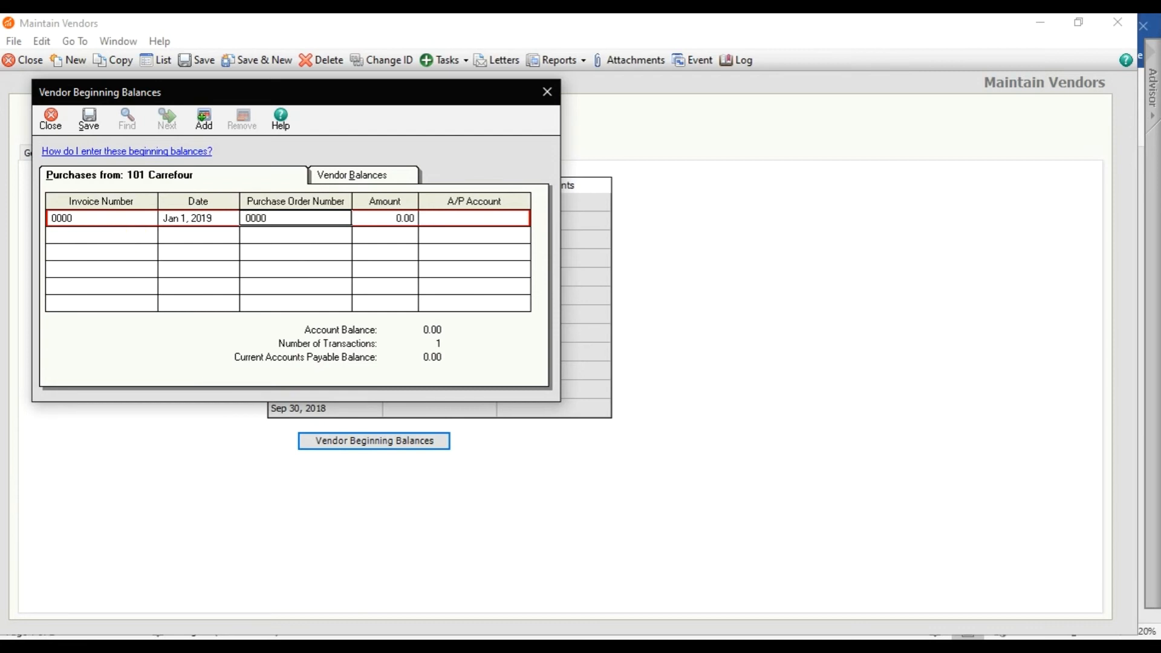
key(Tab)
text(1)
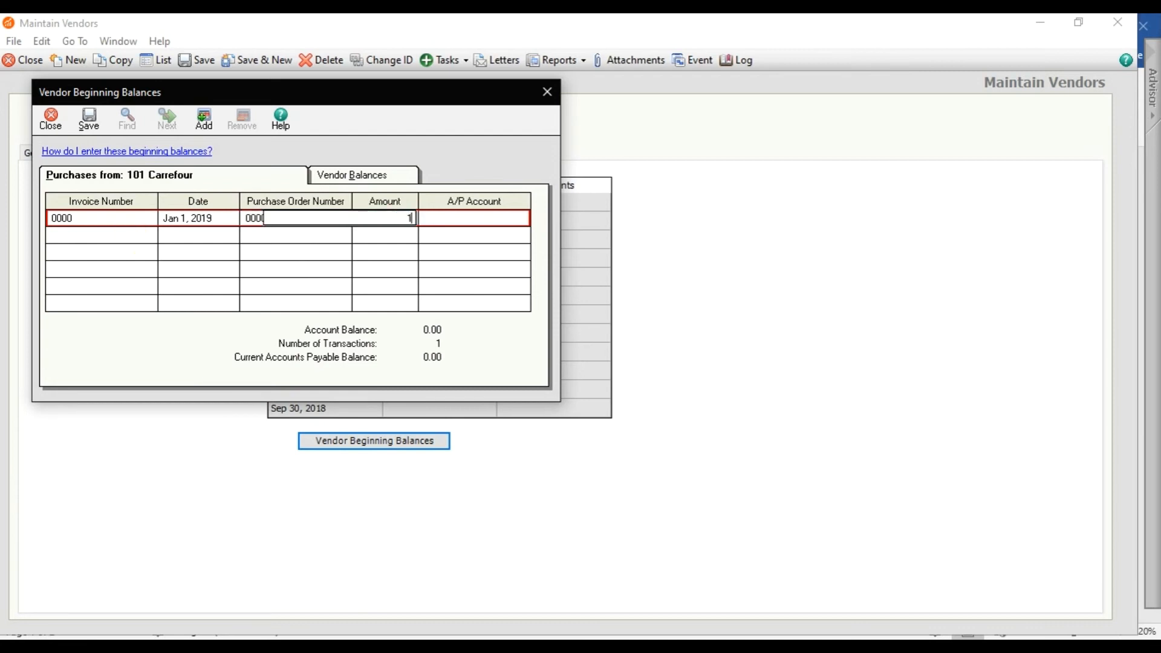
text(00000)
key(Tab)
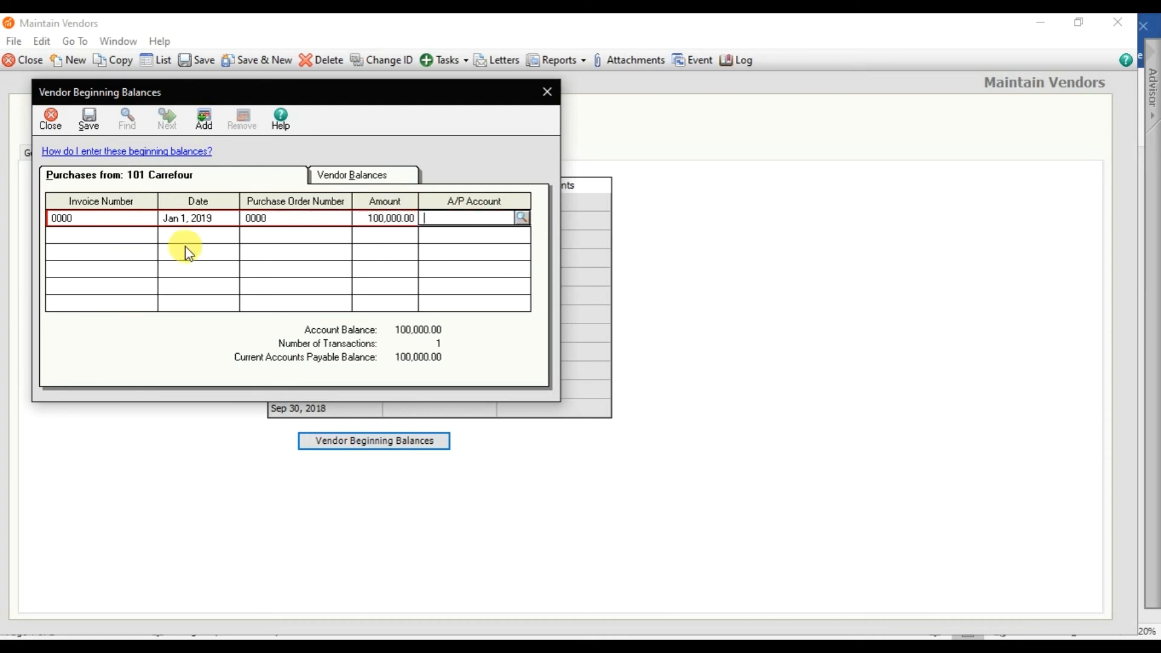
- Assign A/P account 201 Accounts Payables and save Carrefour's opening balance
click(522, 218)
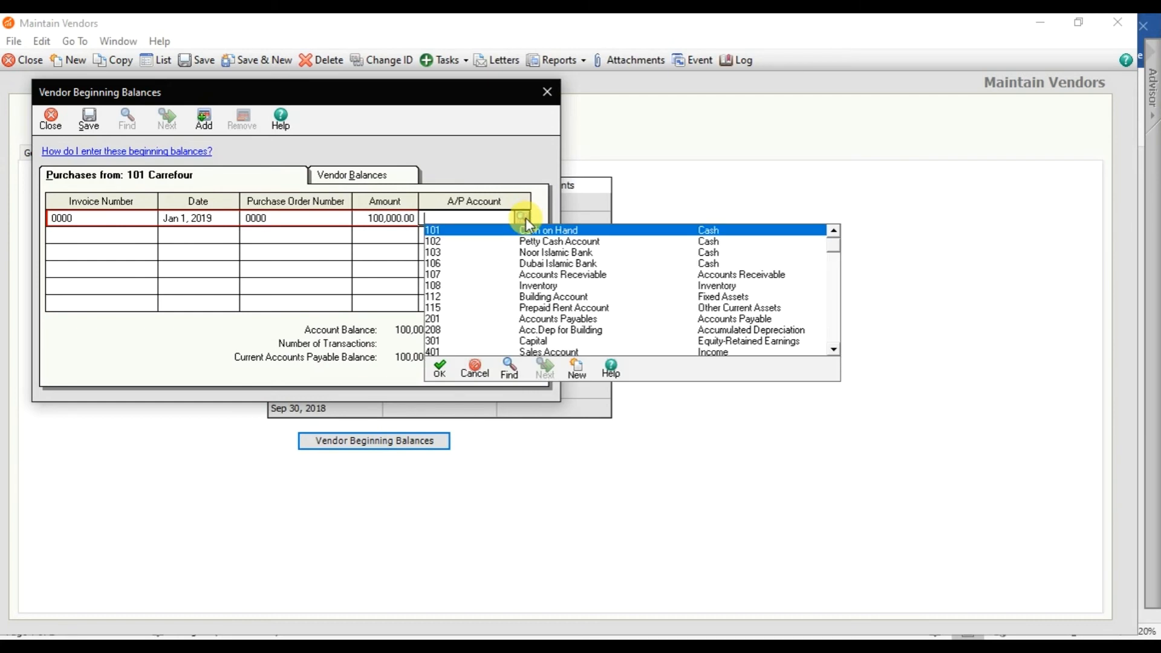
text(201)
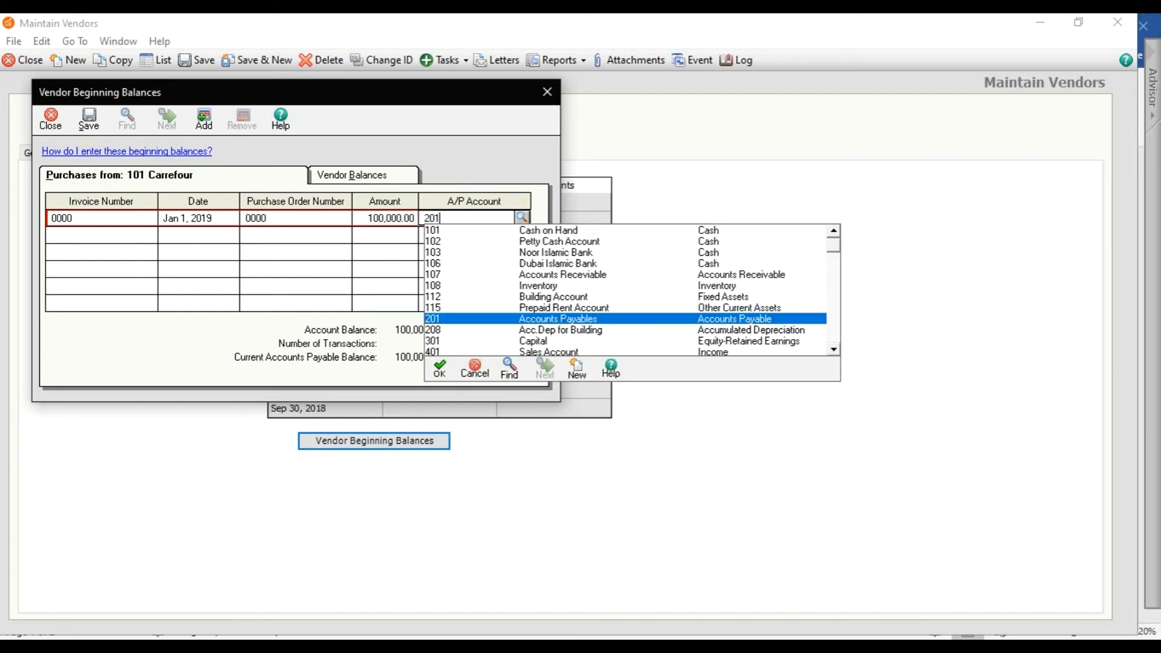
key(Return)
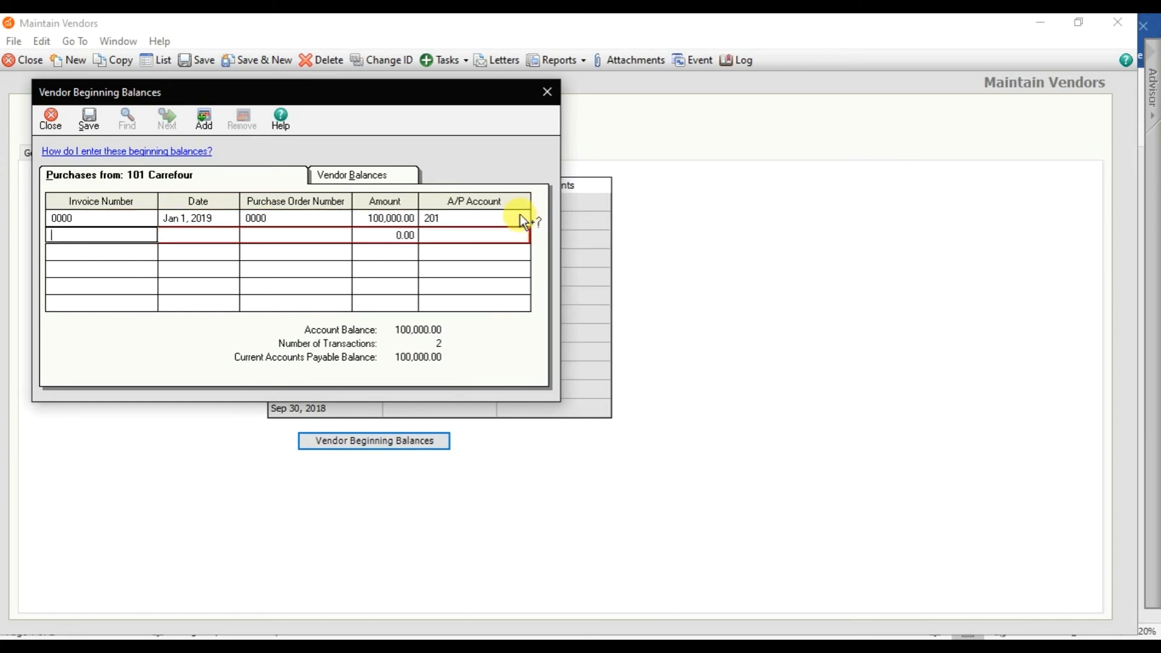
click(90, 121)
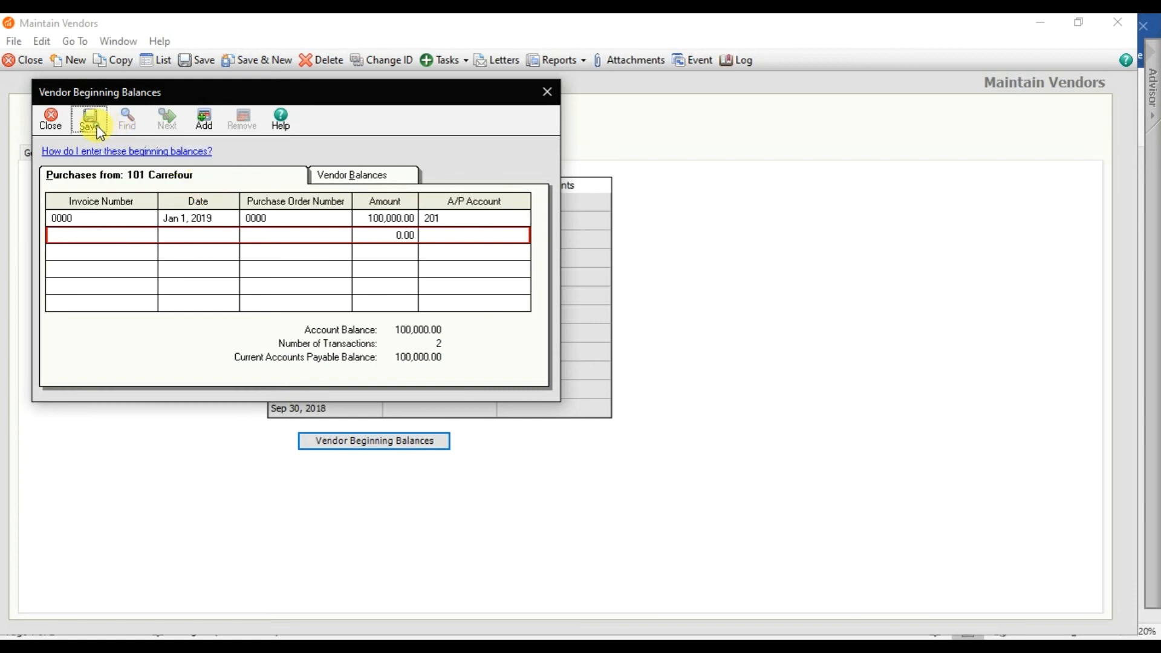
click(355, 178)
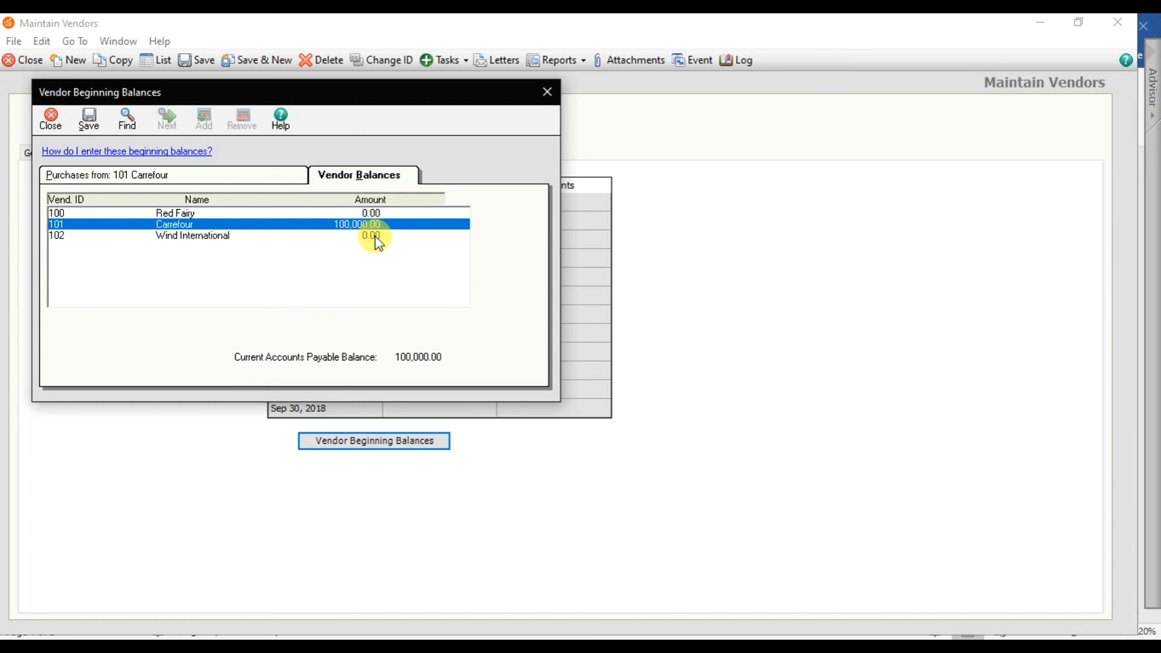
- Select 102 Wind International and enter invoice 0000 dated 01/01/2019 with PO 0000
click(375, 236)
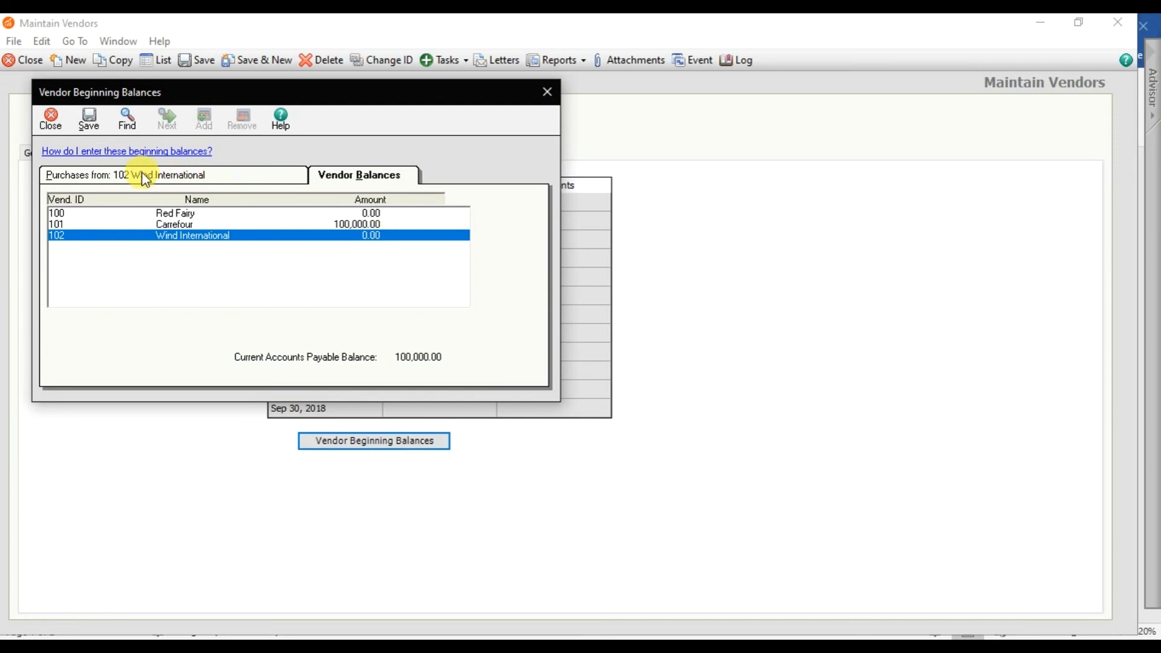
click(161, 178)
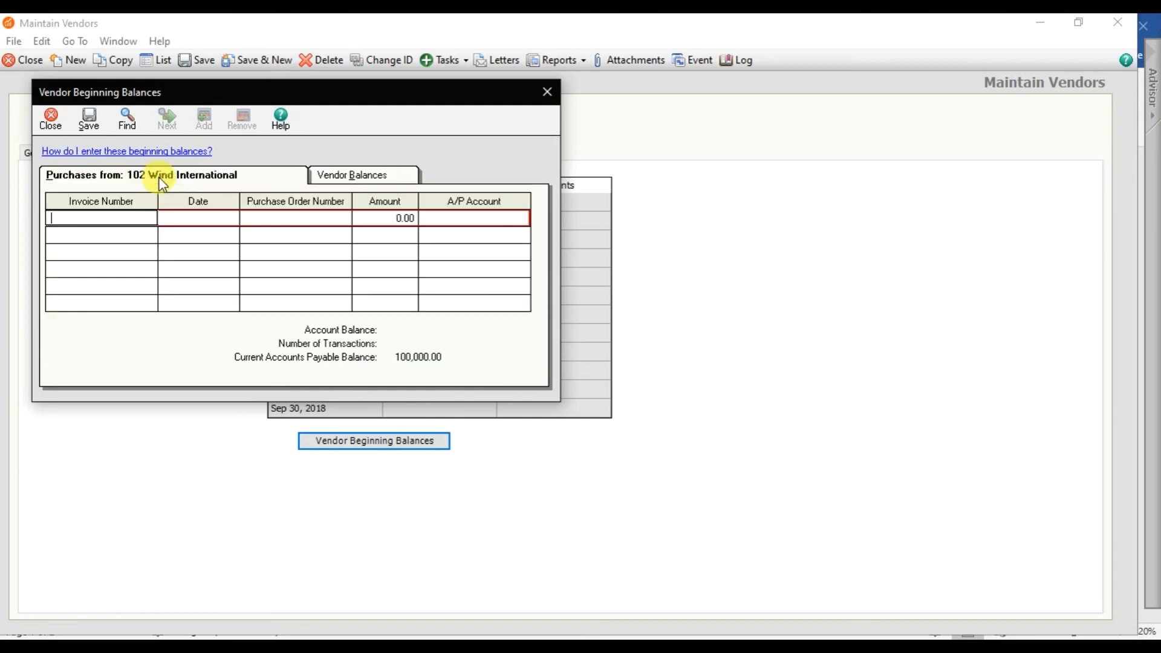
text(0000)
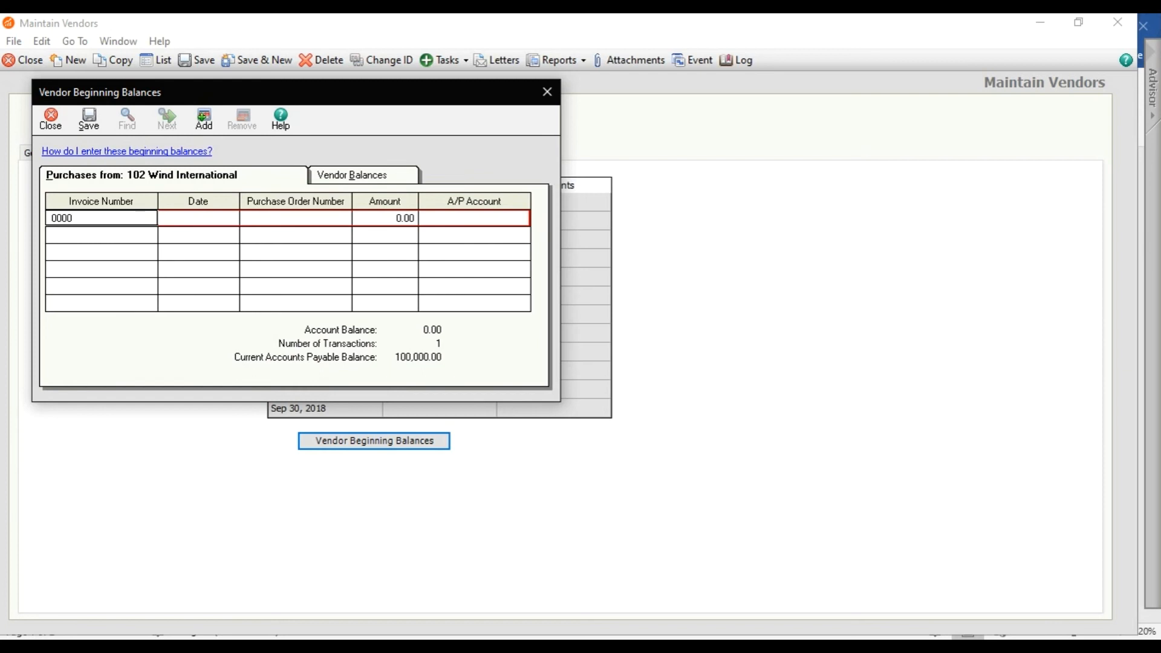
key(Tab)
text(01/)
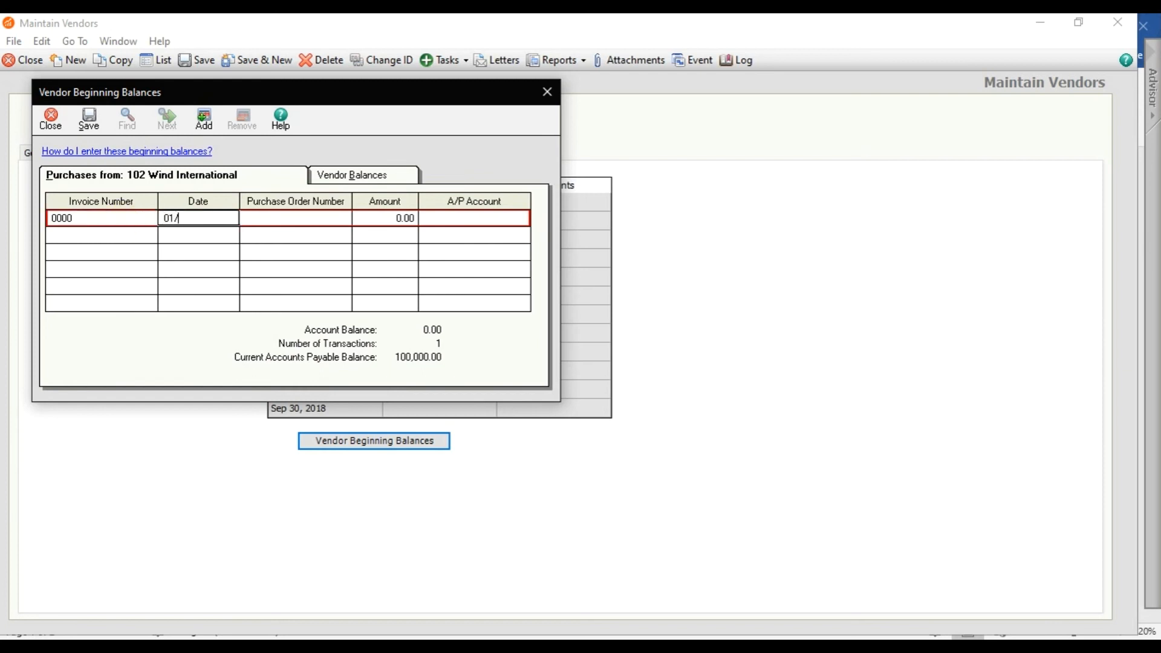
text(01/2019)
key(Tab)
text(0000)
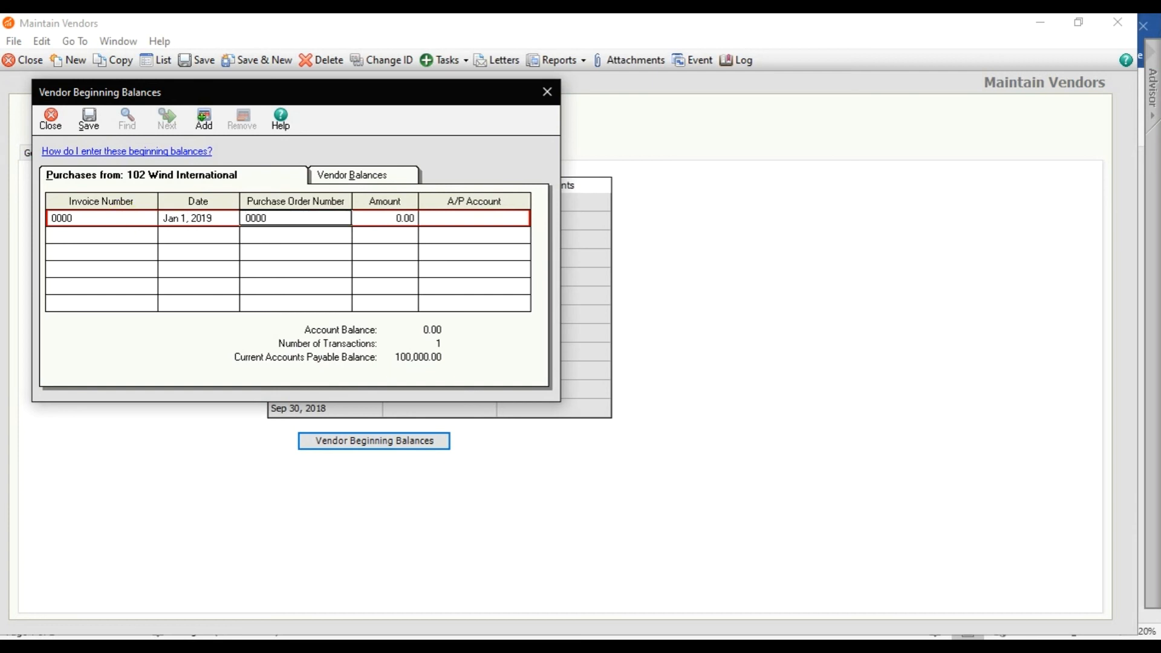
key(Tab)
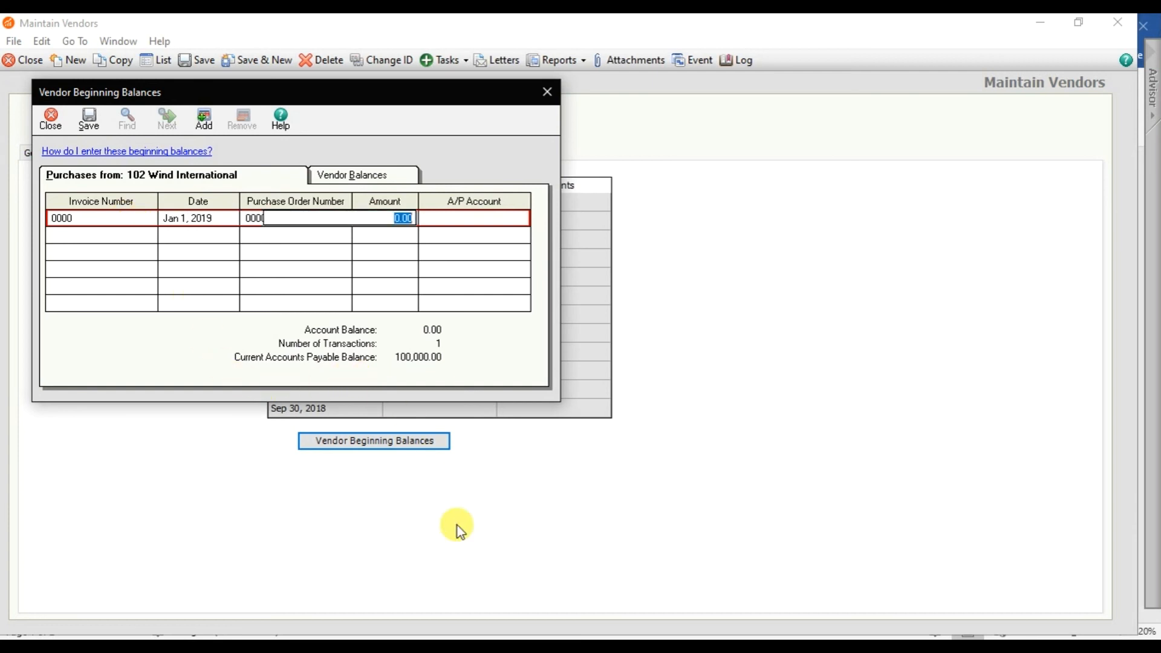
- Enter the 75,000 amount on A/P account 201 and save Wind International's balance
click(420, 646)
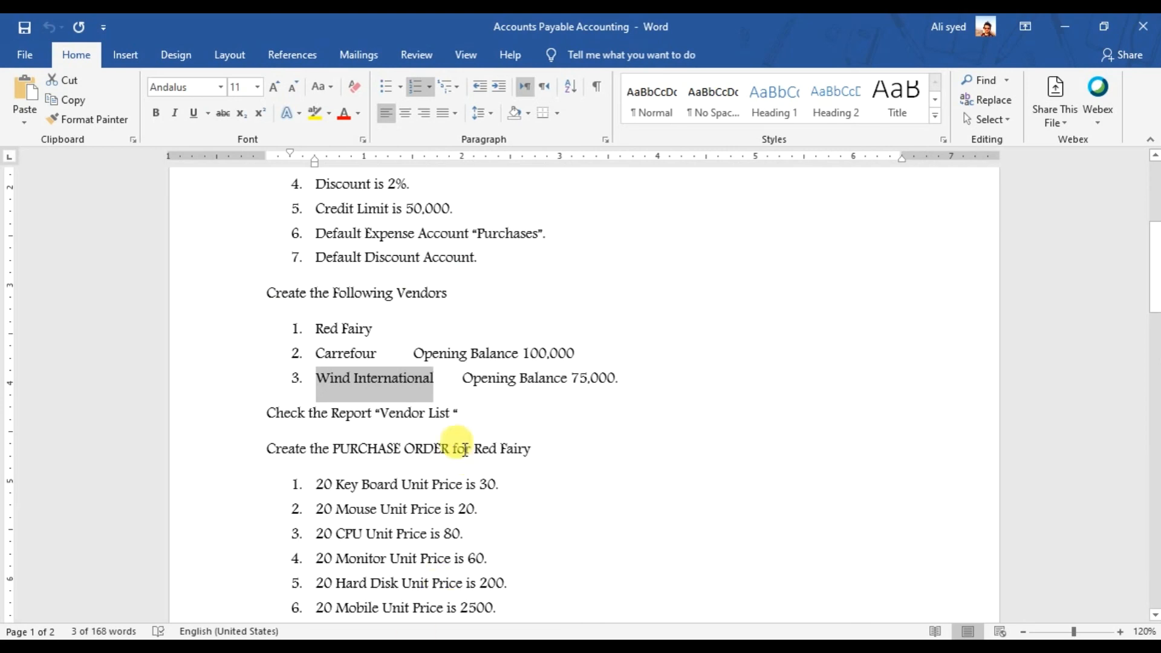
click(739, 647)
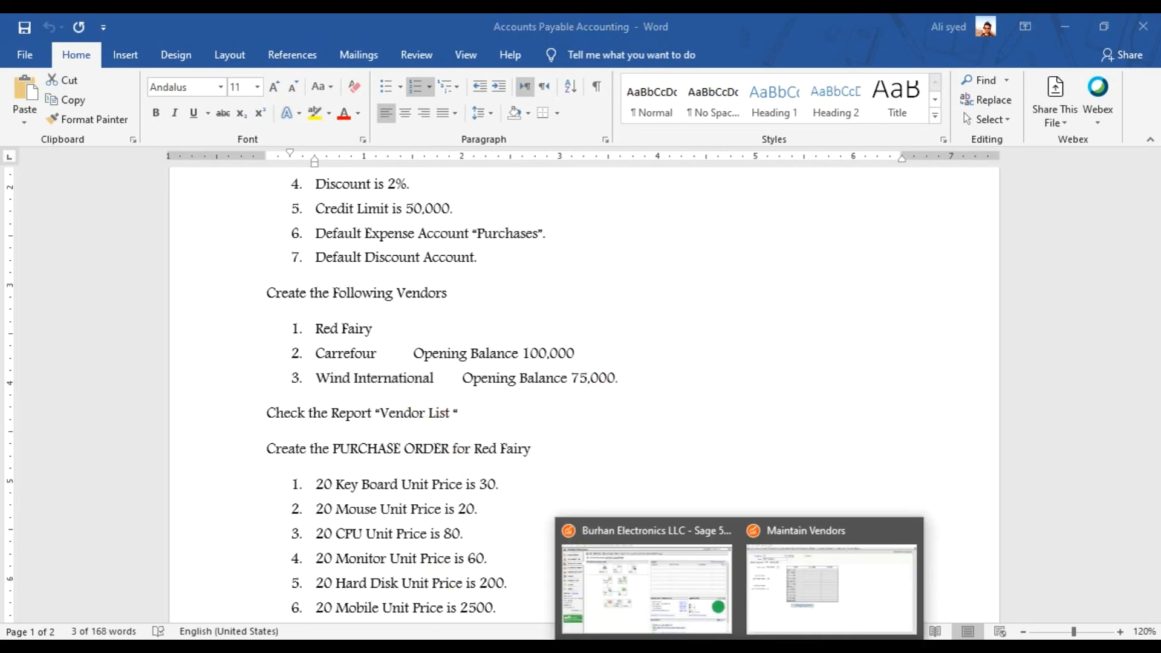
click(810, 595)
text(5000.00)
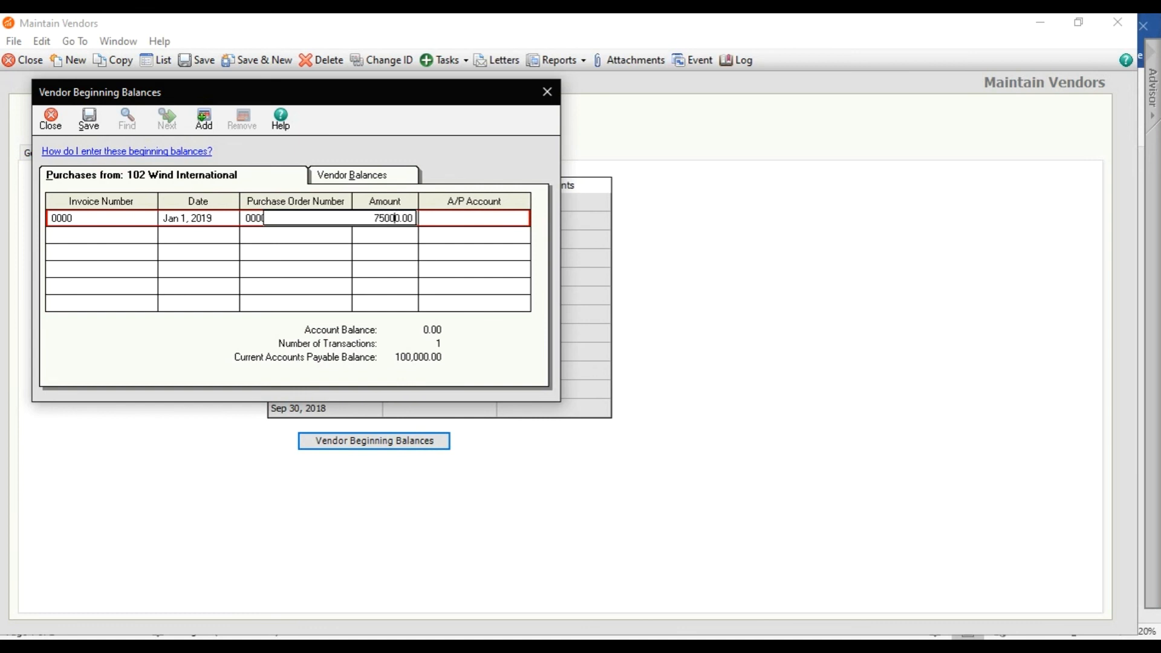
key(Tab)
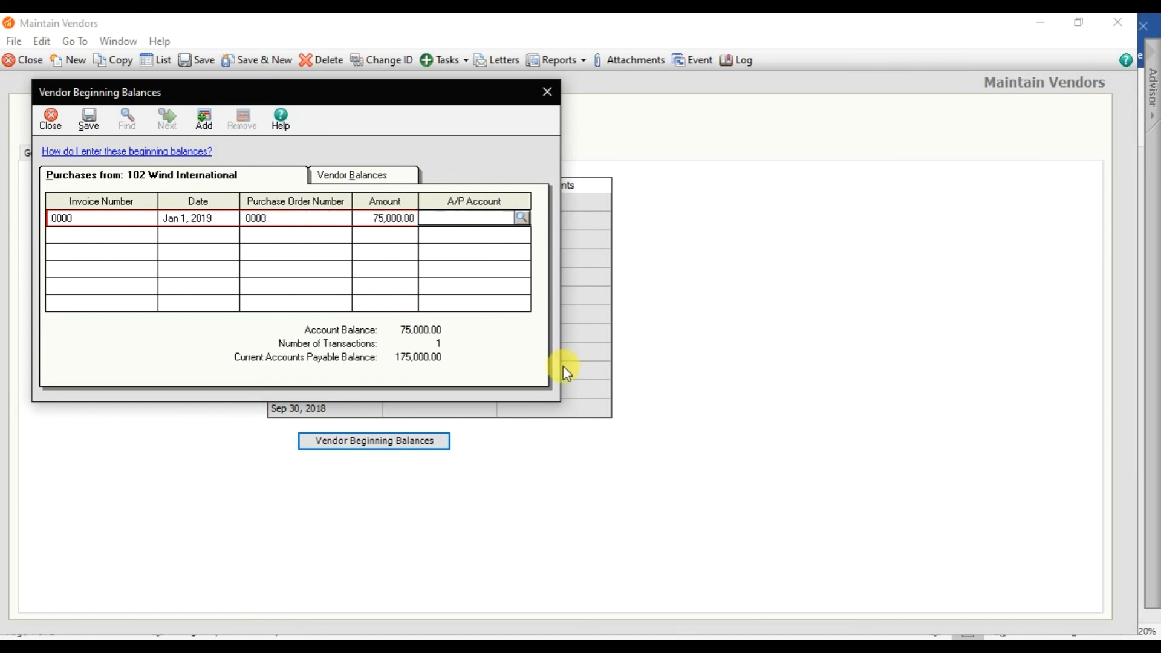
text(201)
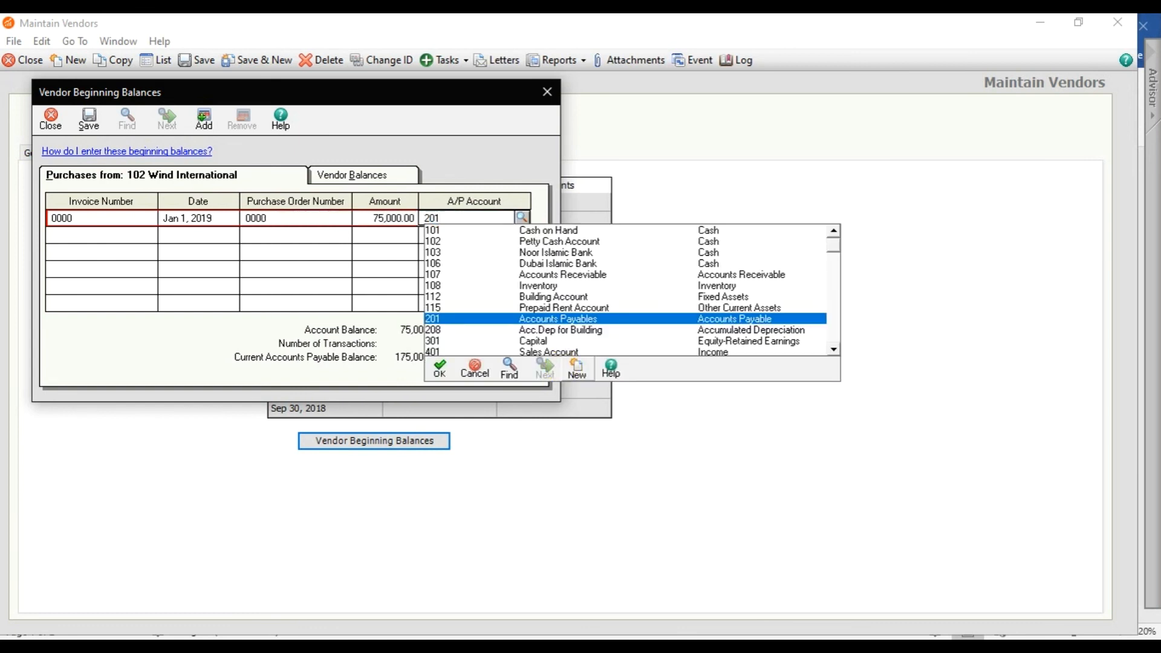
key(Tab)
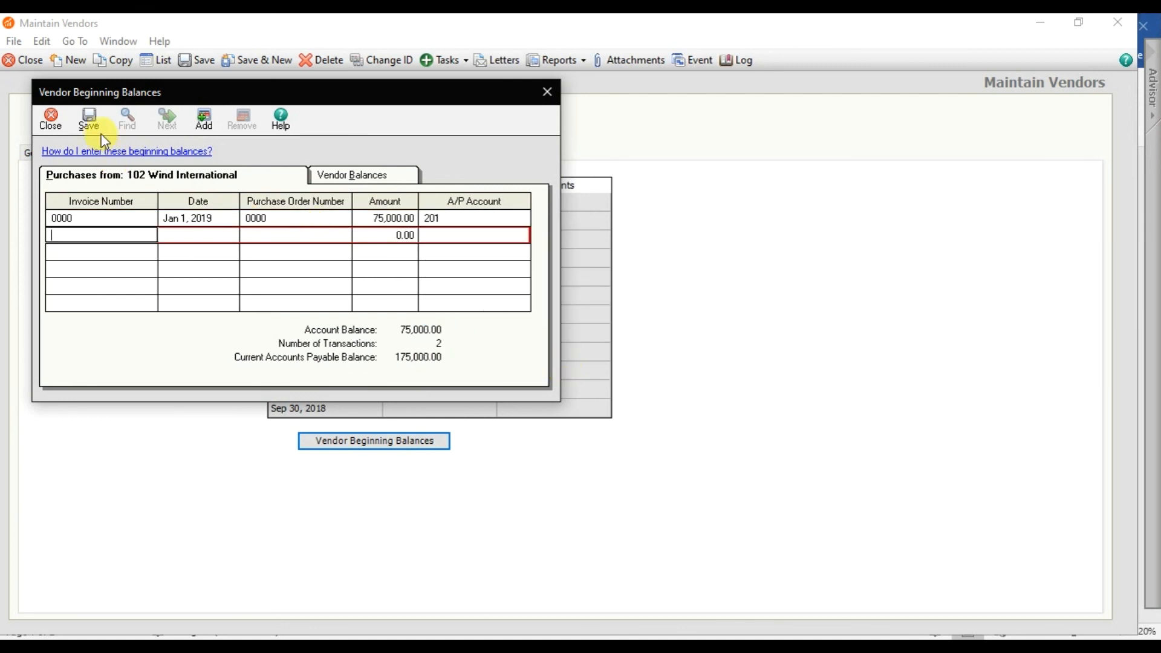
click(92, 121)
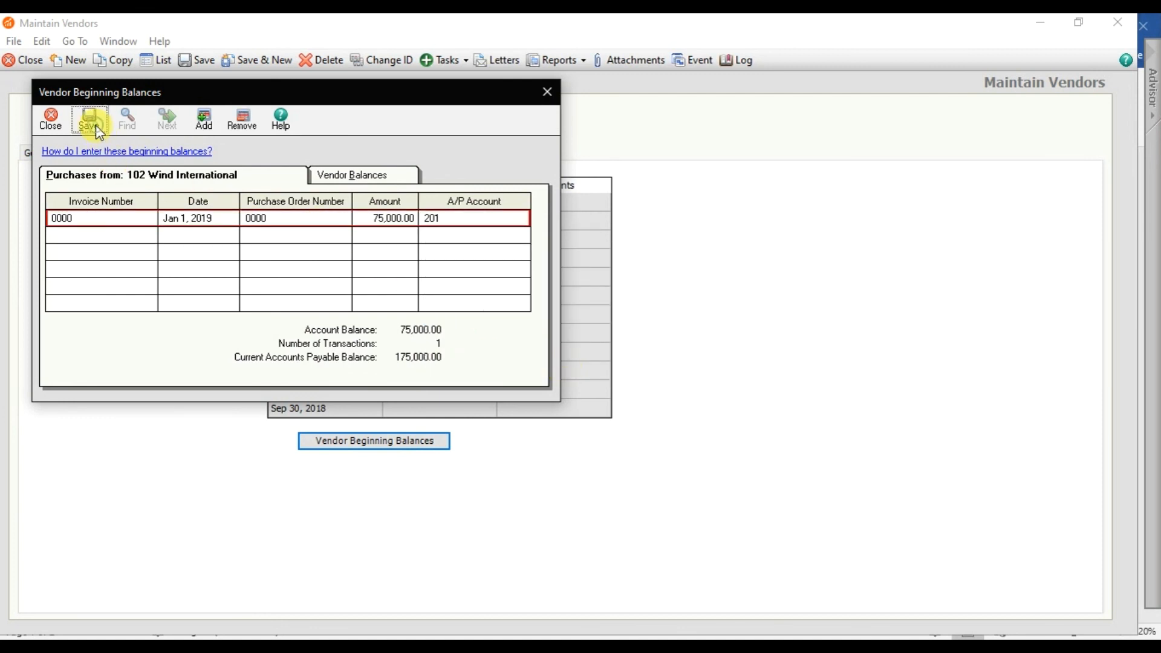
click(361, 183)
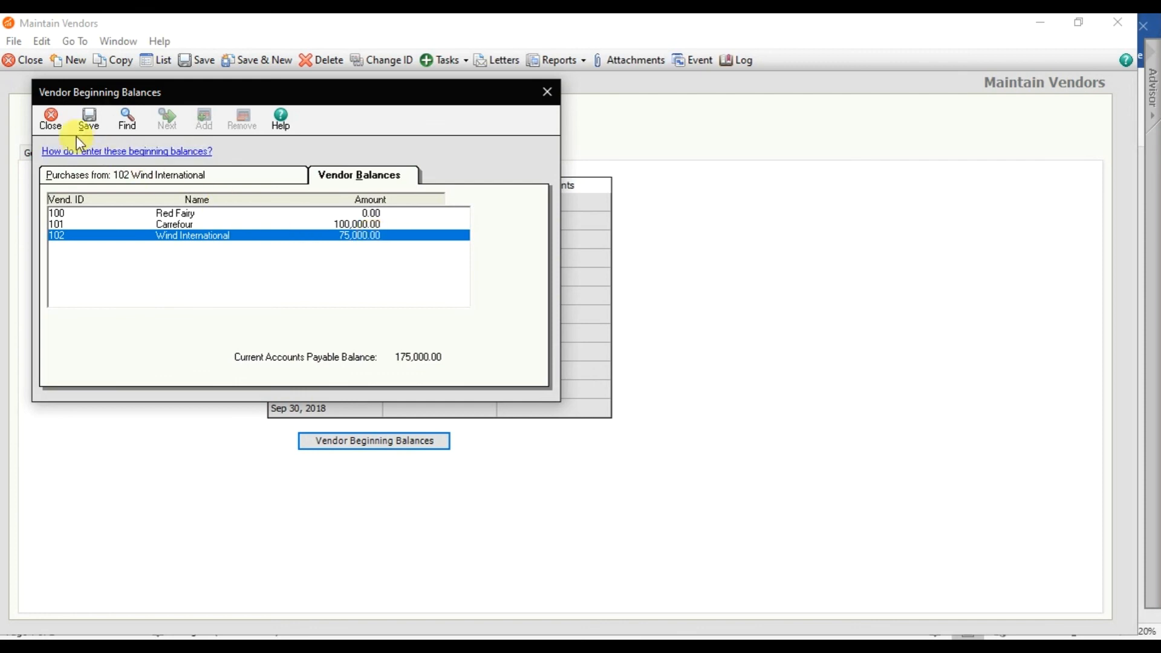
- Close Vendor Beginning Balances and open the Vendor ID list from the General tab
click(51, 120)
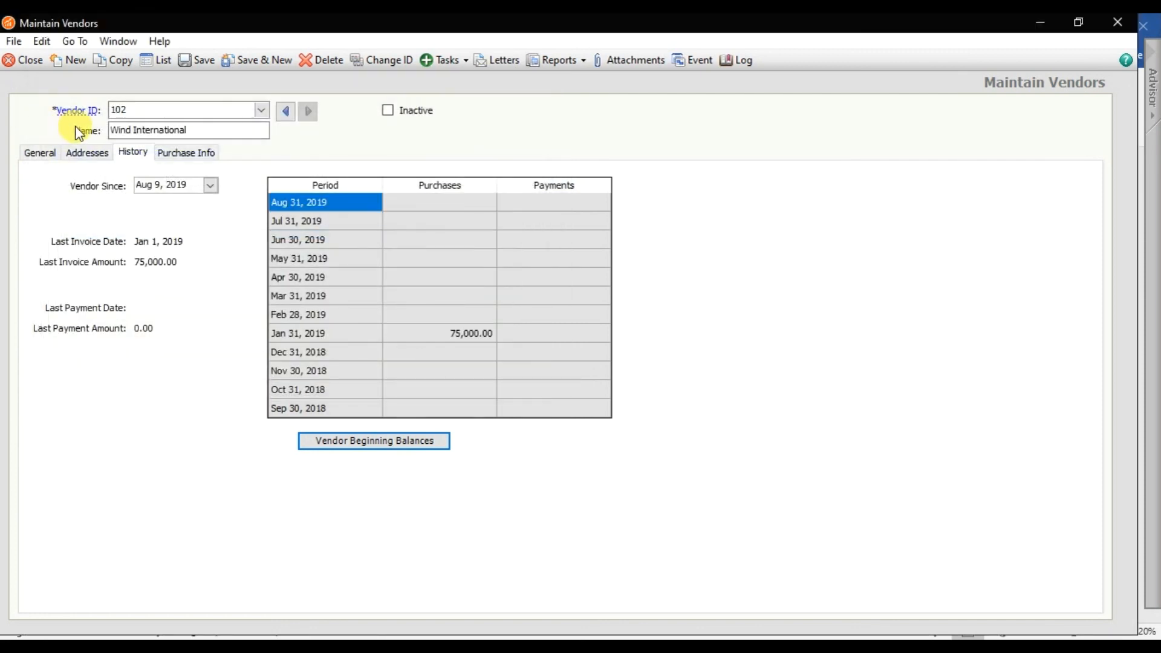
mouse_move(81, 111)
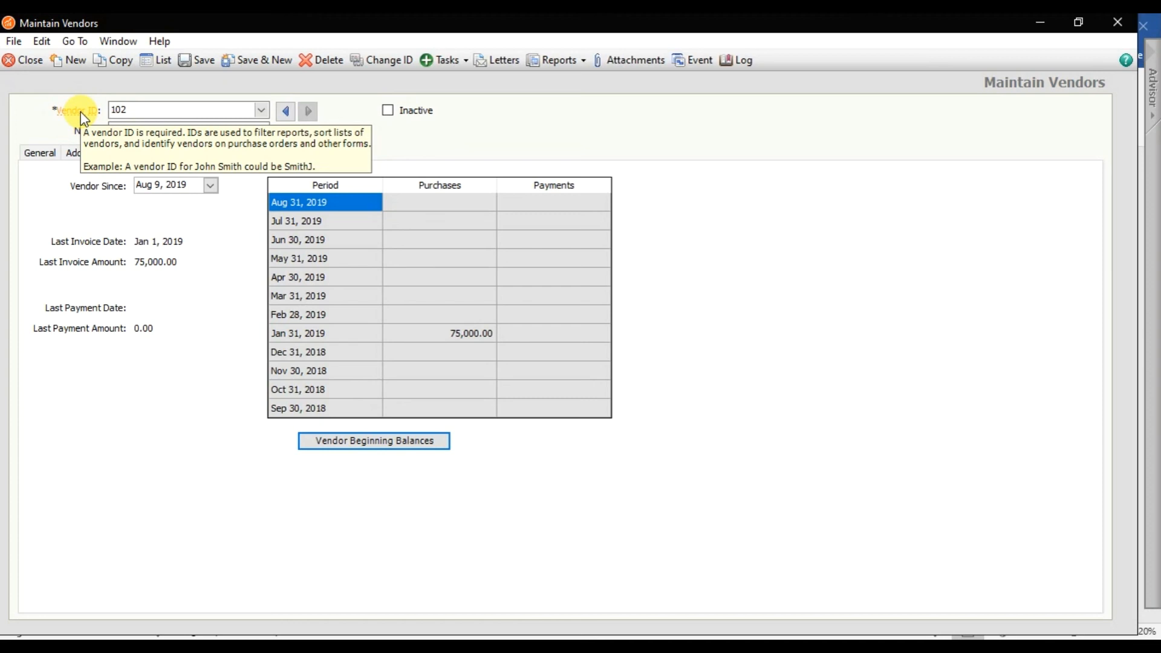
click(51, 154)
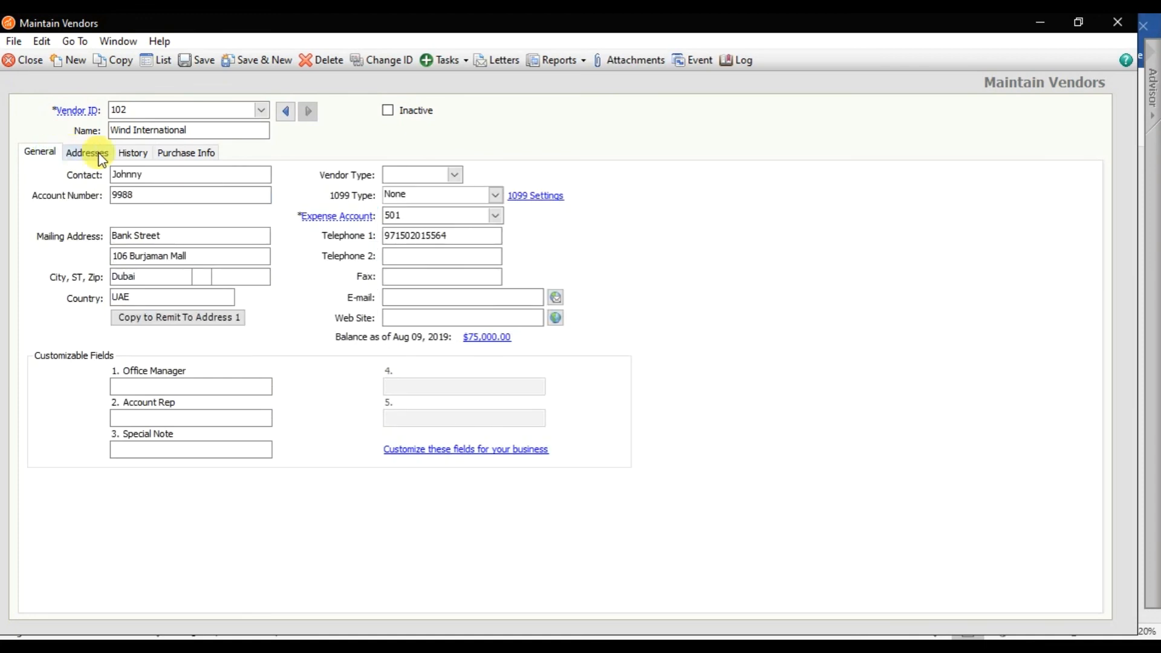
click(264, 114)
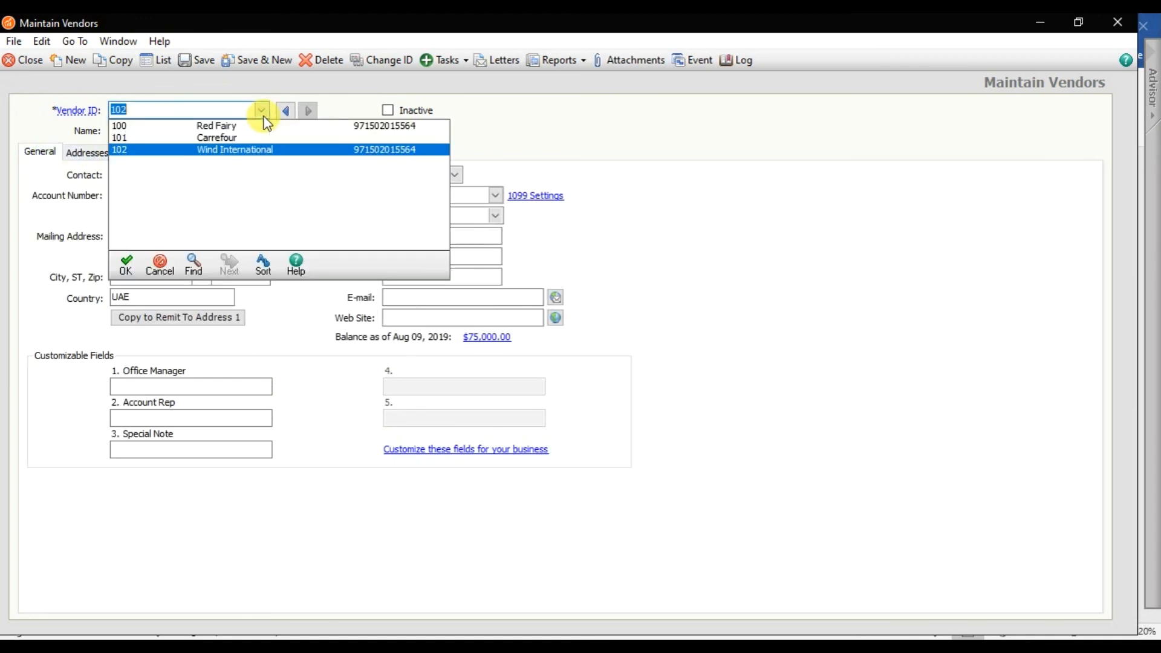